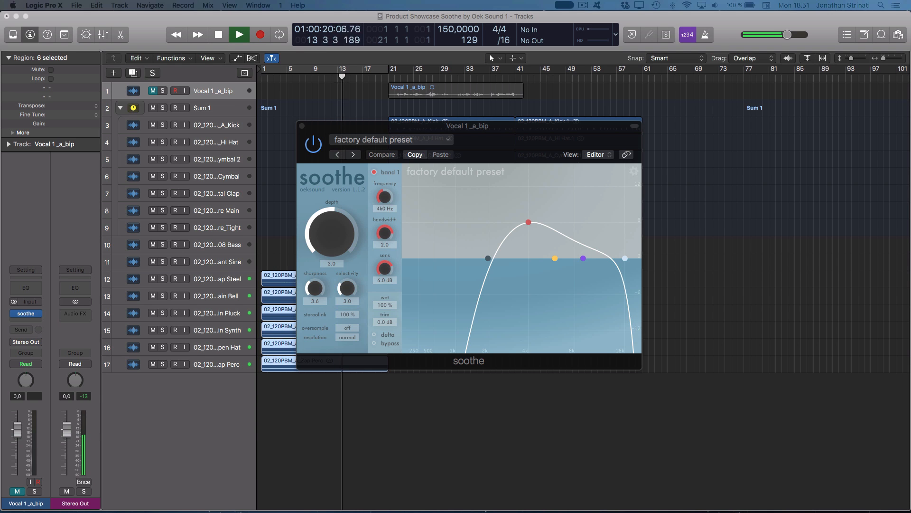
Solo the Vocal 1 _a_bip region in the arrangement.
click(433, 114)
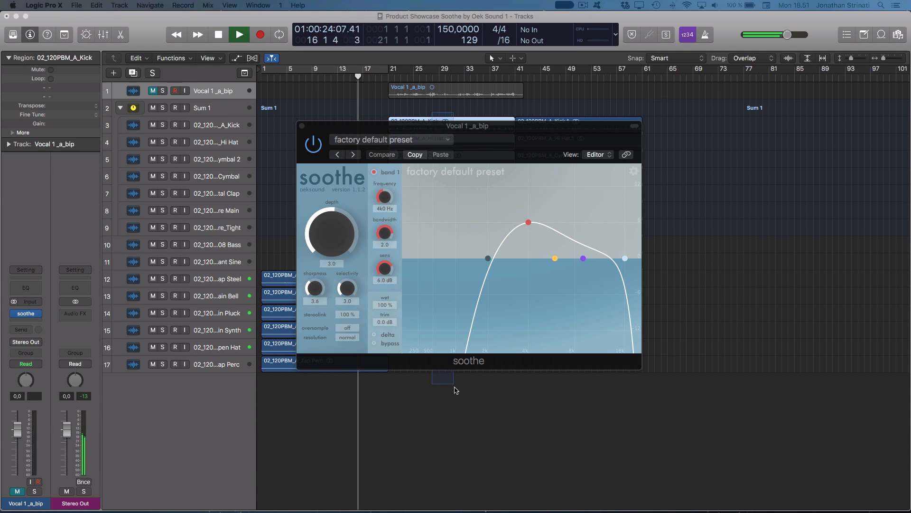
drag(454, 390, 457, 395)
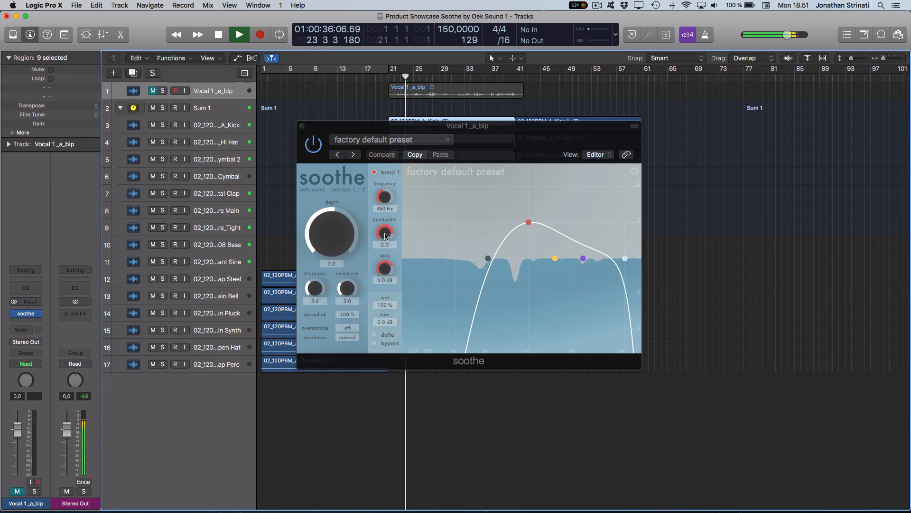
click(414, 93)
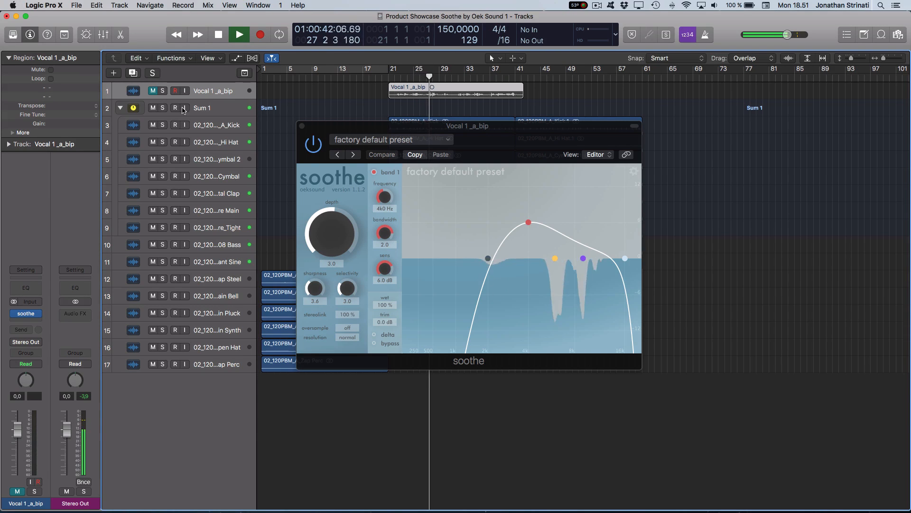
key(ctrl+s)
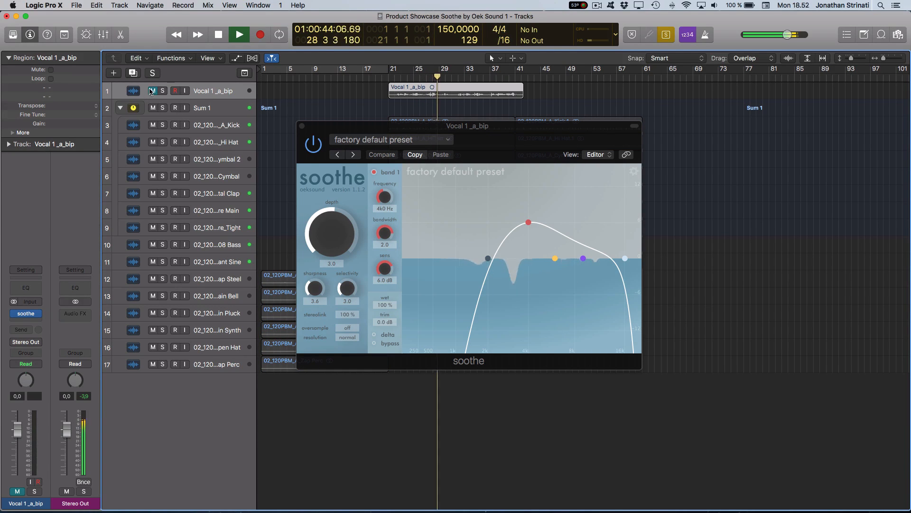
Reposition the soothe window of the vocal track and raise the depth to 14.4.
drag(491, 130, 482, 130)
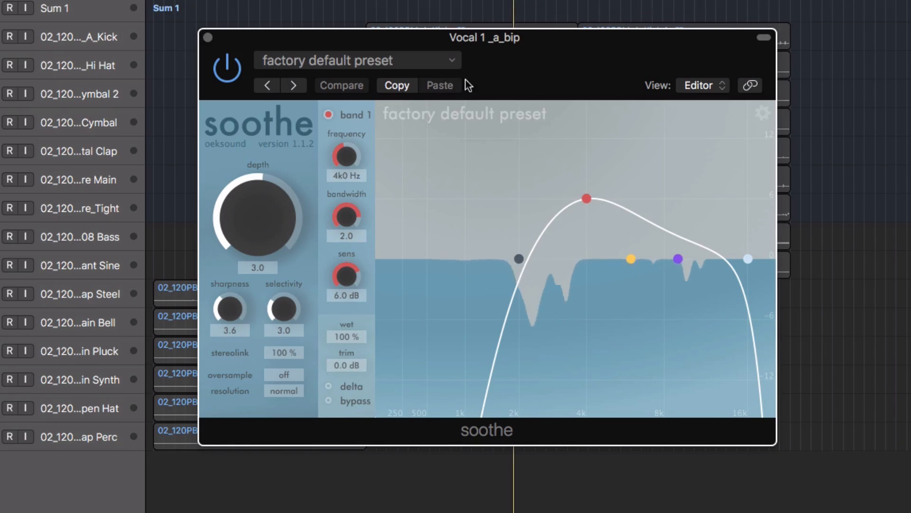
drag(526, 81, 495, 78)
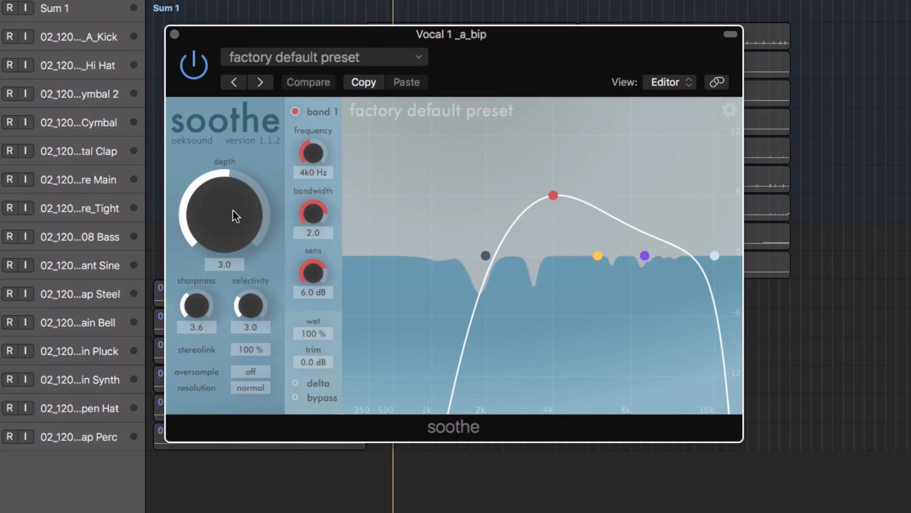
drag(232, 209, 247, 196)
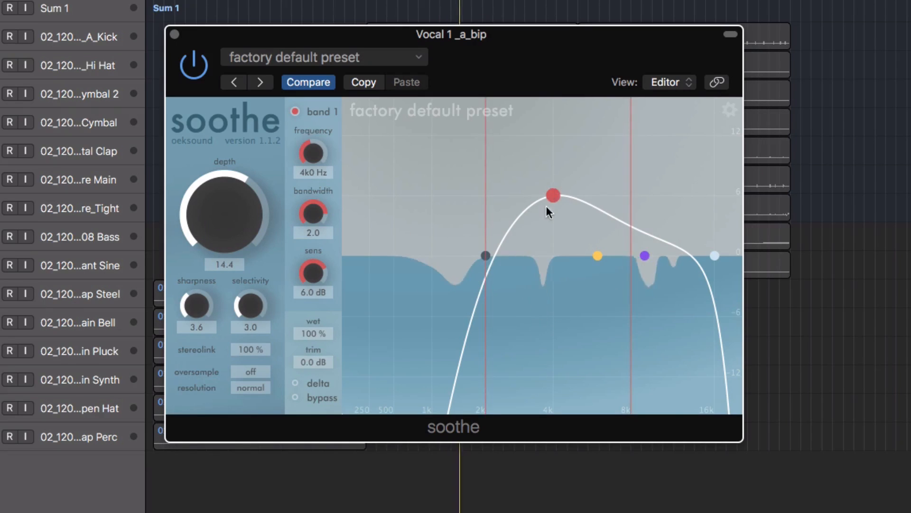
Set band 1 to 2.4 kHz with 2.9 dB sensitivity and band 2 to 5.2 kHz with 3.7 dB sensitivity.
drag(555, 195, 553, 220)
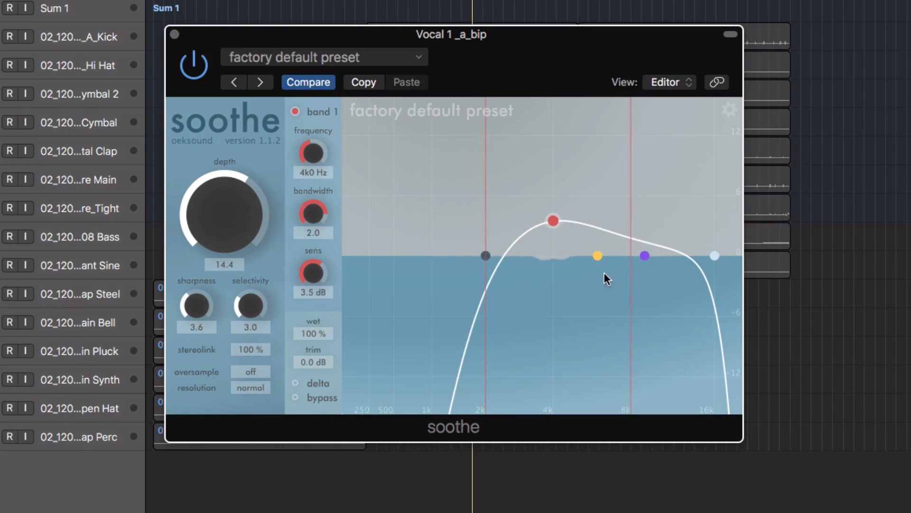
drag(597, 255, 601, 245)
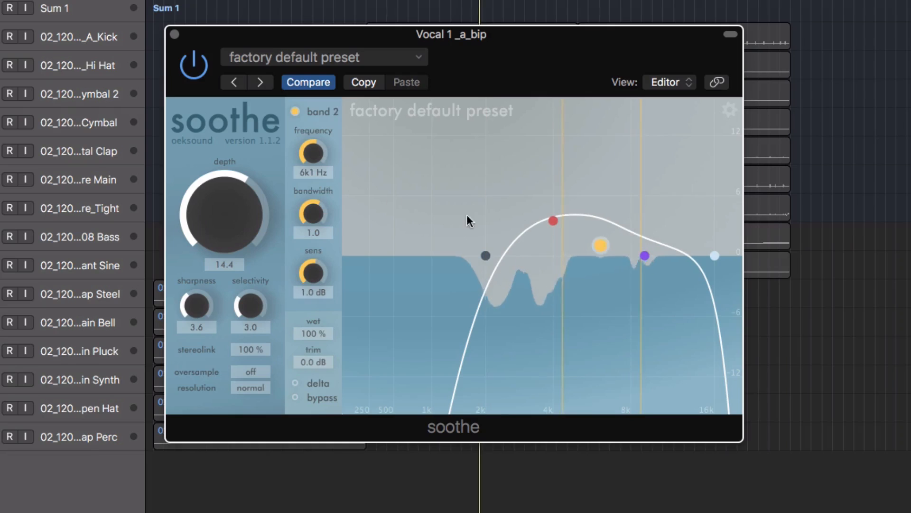
click(295, 112)
click(294, 112)
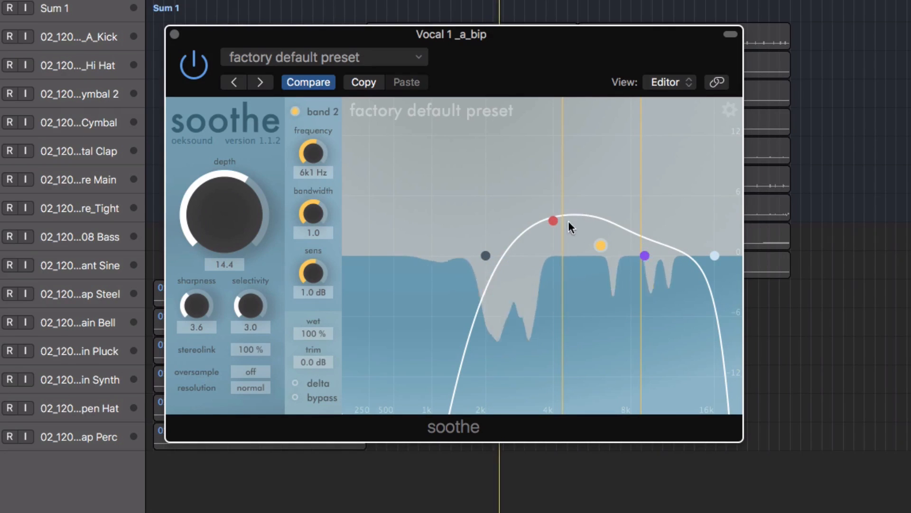
drag(553, 220, 506, 223)
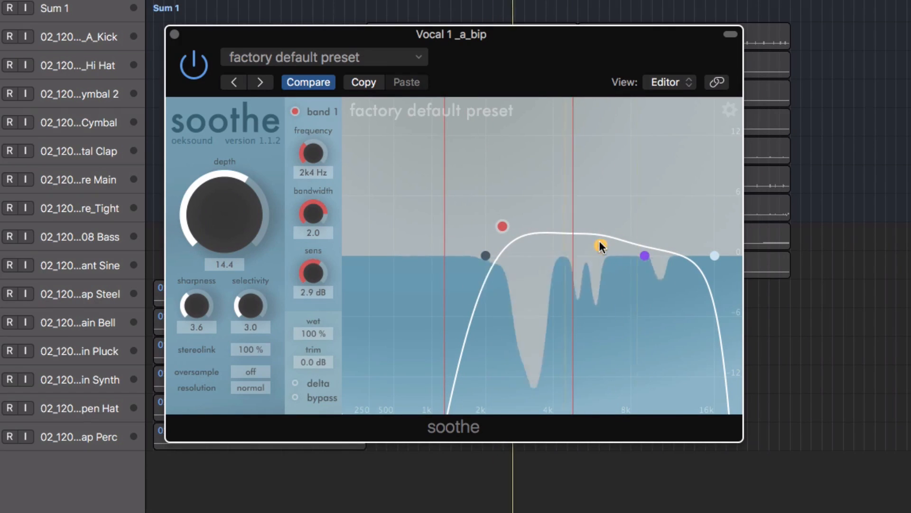
drag(600, 243, 585, 213)
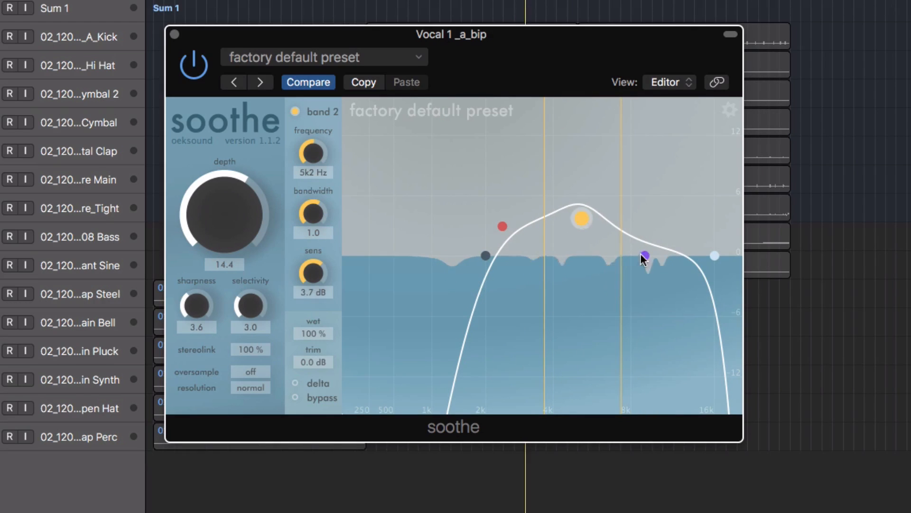
Place band 3 at about 8.4 kHz with a bandwidth of 0.8 and lower the low band to 1.1 kHz.
drag(650, 255, 642, 156)
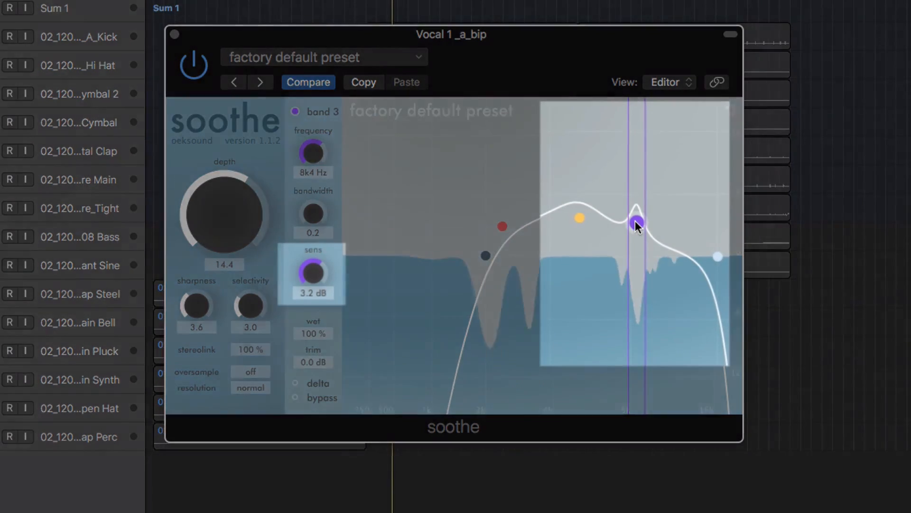
drag(635, 222, 643, 178)
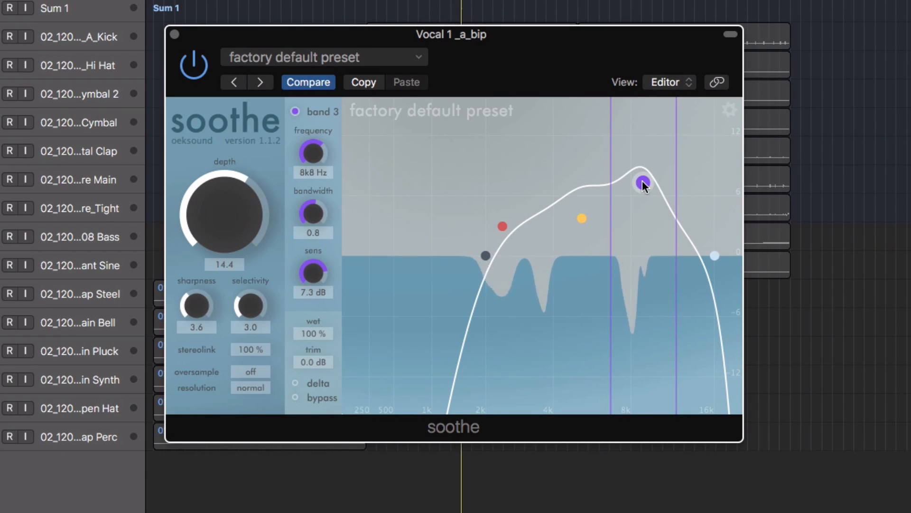
drag(643, 185, 635, 215)
drag(489, 256, 441, 252)
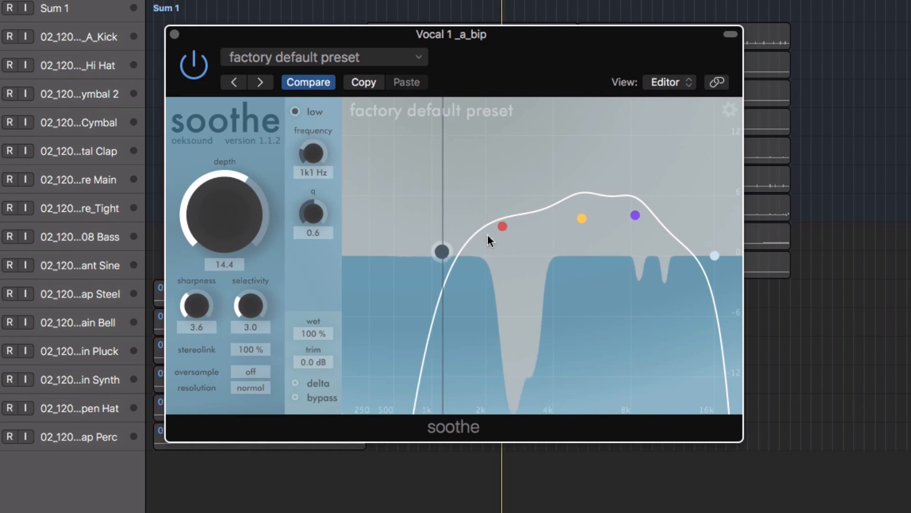
Lower band 1's sensitivity and retune band 2 to 4.6 kHz at 1.4 dB and band 3 to 9.4 kHz at 2.9 dB.
drag(502, 226, 503, 242)
drag(582, 219, 570, 241)
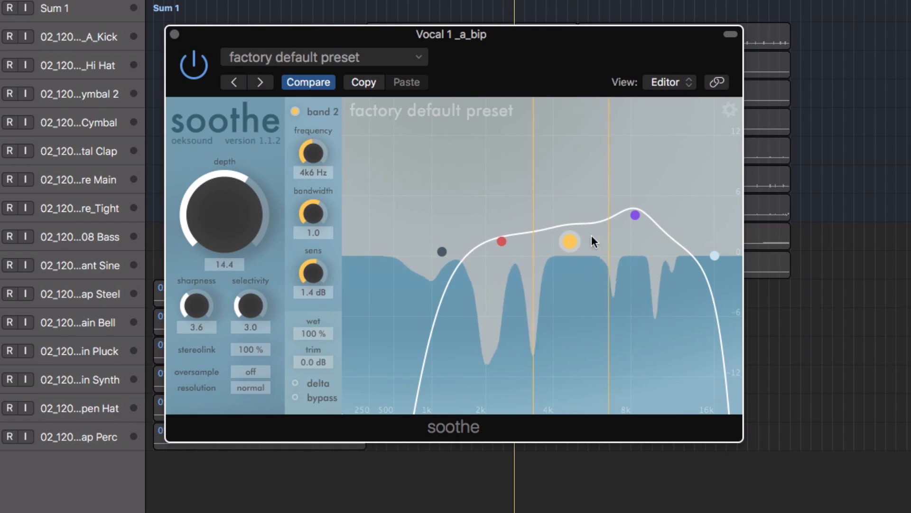
drag(635, 215, 651, 226)
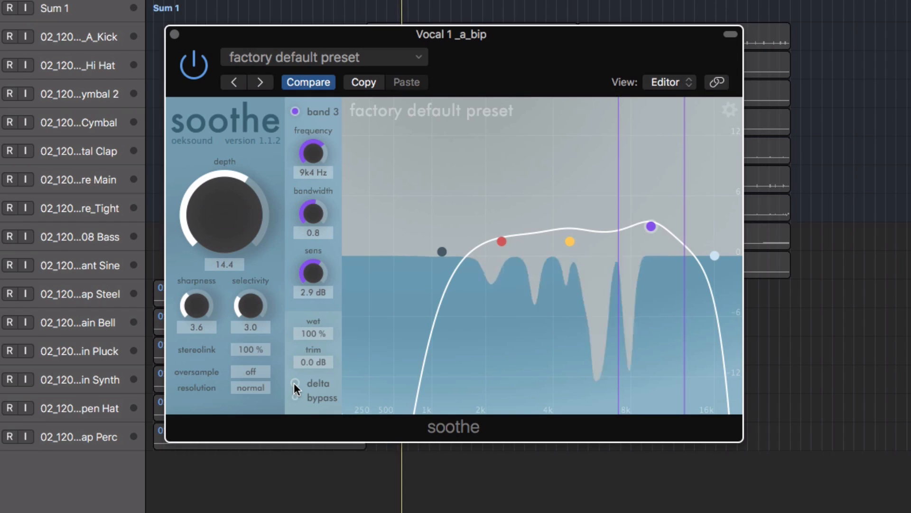
Monitor the delta signal while setting the depth to -7.2 and the selectivity to 6.5, and switch delta off.
click(295, 382)
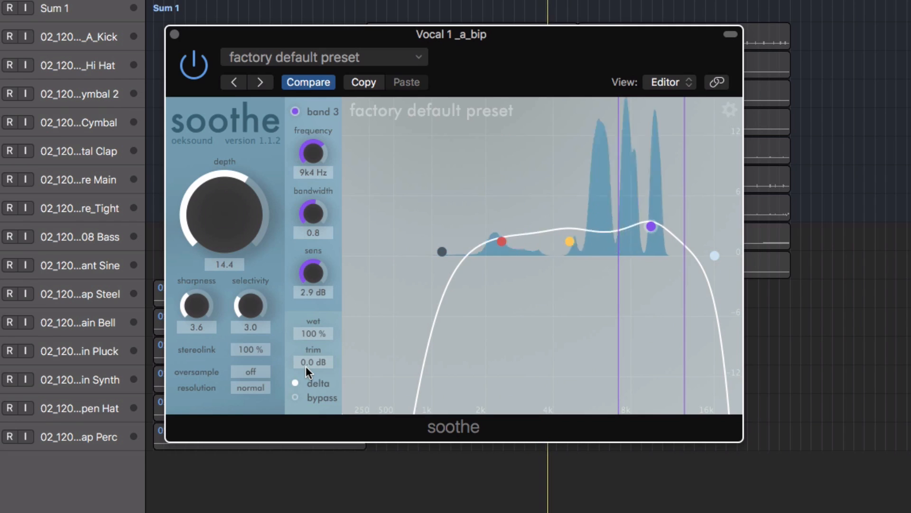
drag(245, 214, 234, 246)
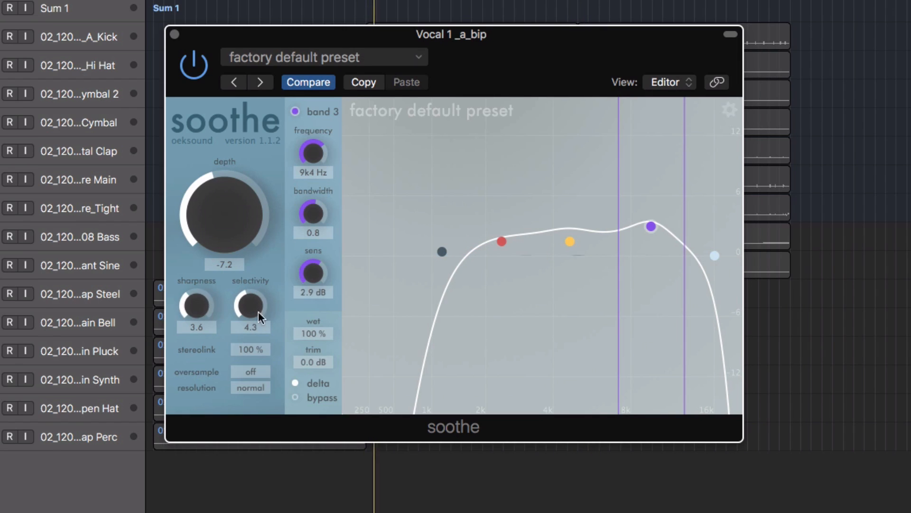
drag(240, 284, 242, 273)
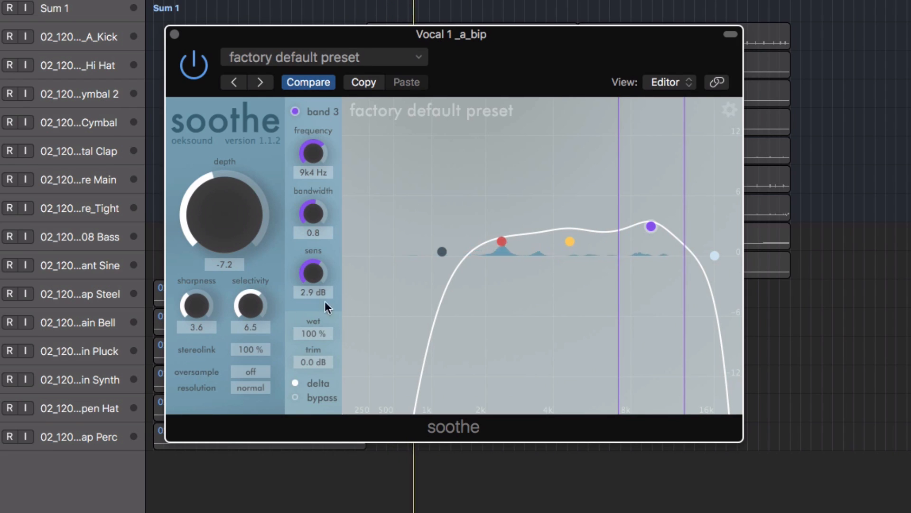
click(295, 382)
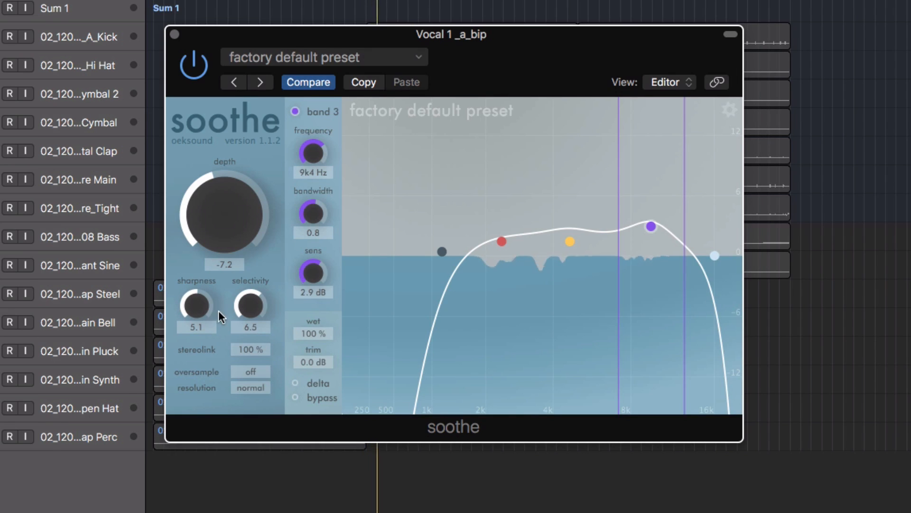
Raise the sharpness to 6.4 and the selectivity to 7.8.
drag(201, 293, 250, 303)
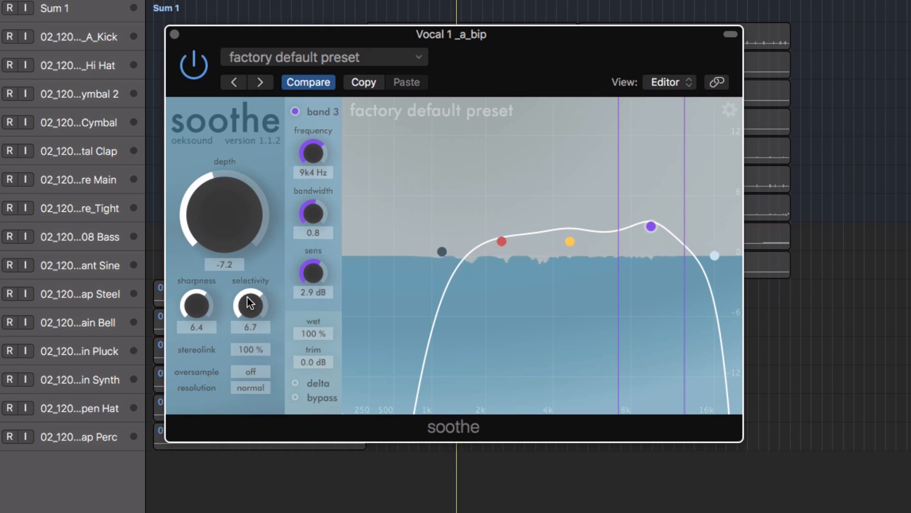
drag(247, 297, 247, 293)
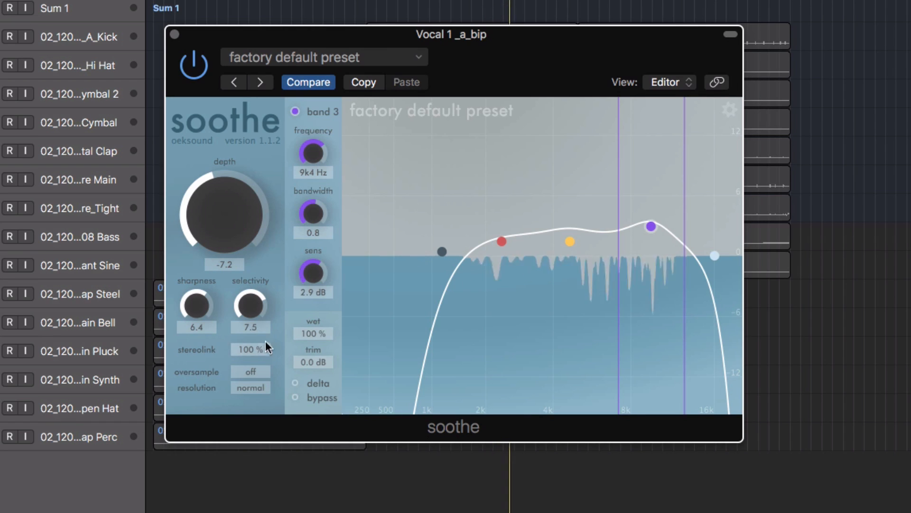
drag(248, 318, 254, 306)
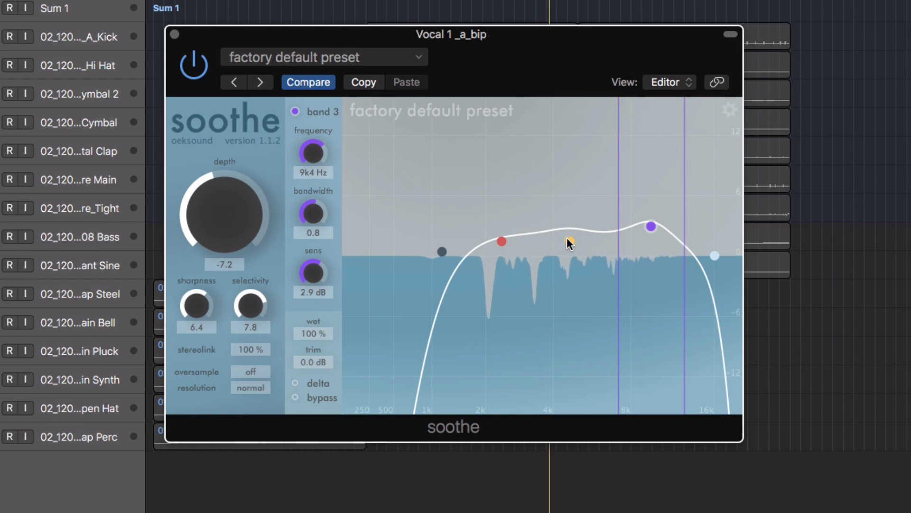
Set band 2 to 5.2 kHz at 2.6 dB and band 3 to 10.4 kHz at 2.2 dB, with the depth at 1.2.
drag(569, 241, 588, 241)
drag(651, 226, 663, 234)
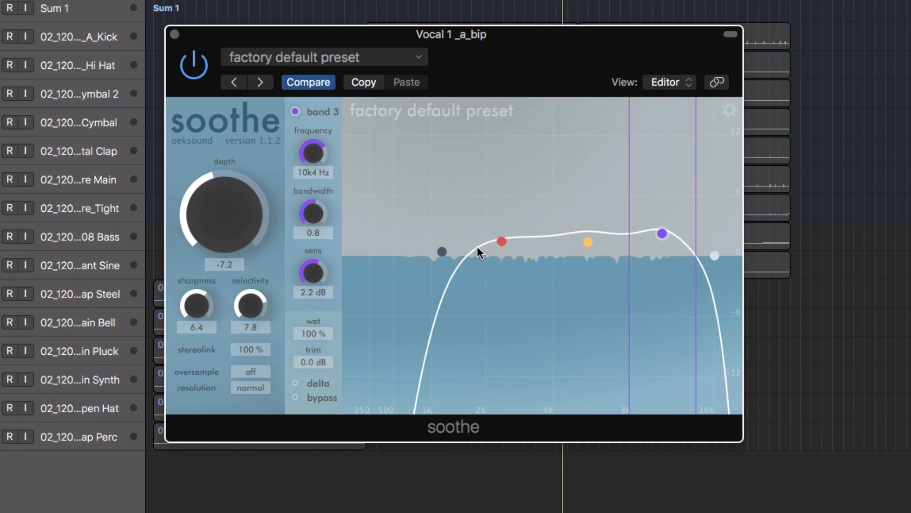
drag(209, 228, 209, 219)
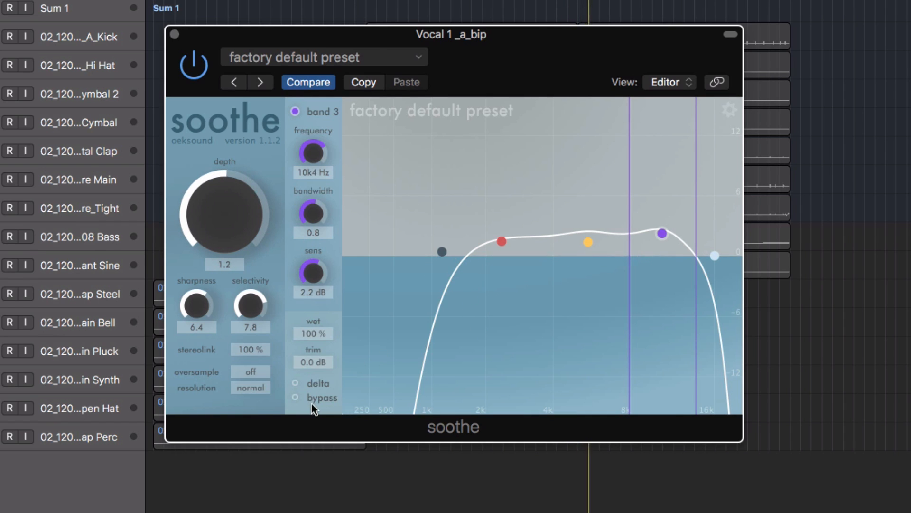
drag(587, 243, 583, 230)
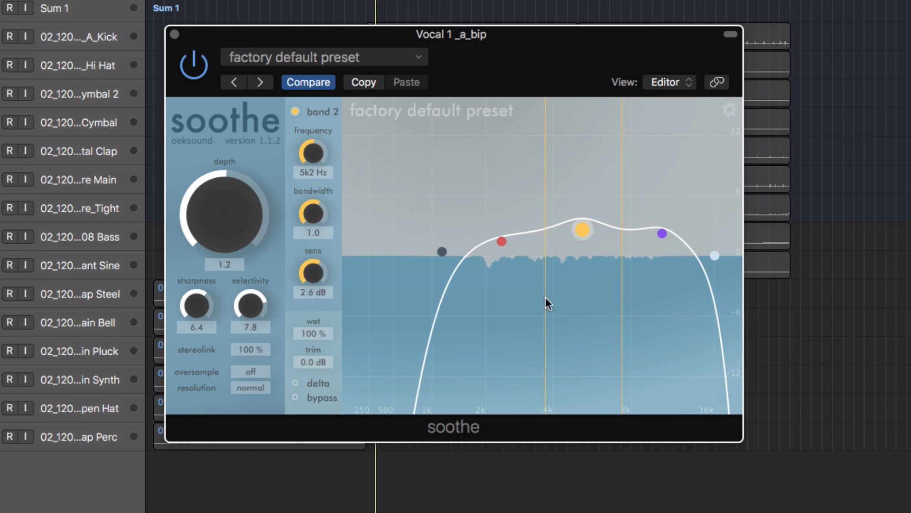
Bypass soothe and re-enable it to compare the processed and unprocessed vocal.
click(295, 397)
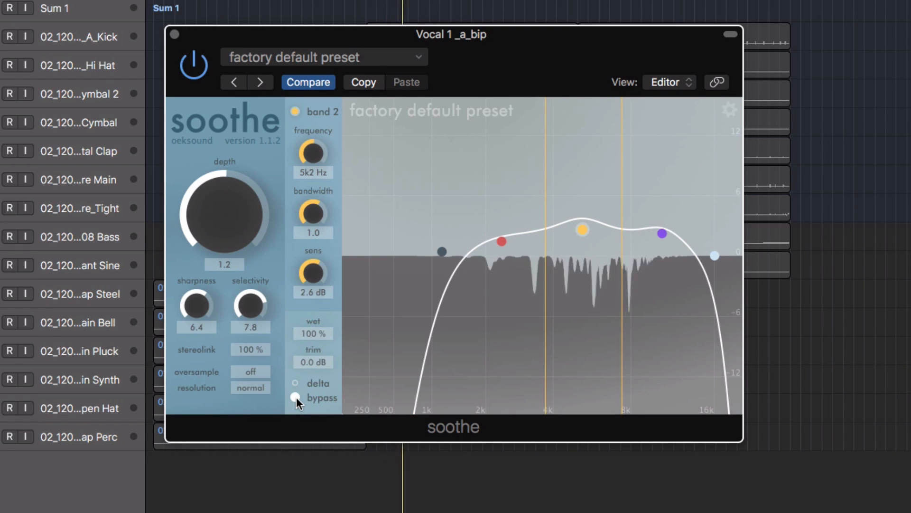
click(296, 397)
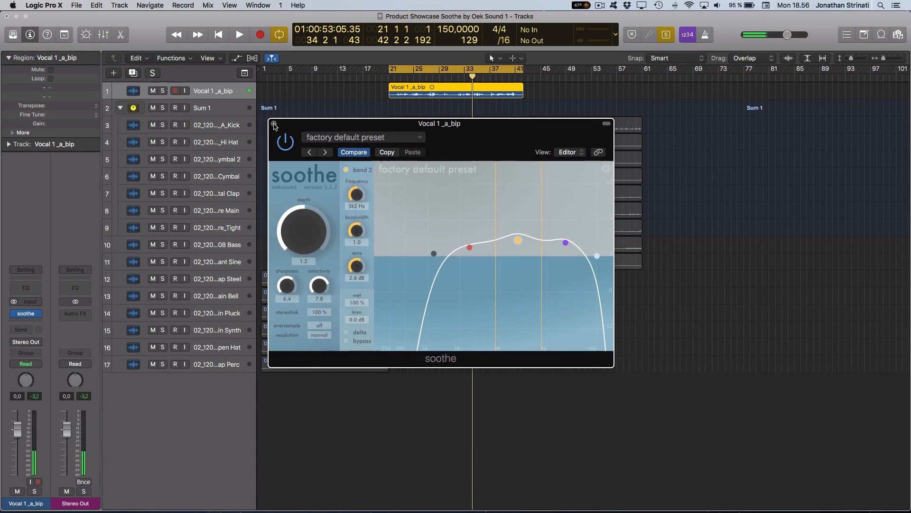
Play the soloed Sum 1 drum track and open its soothe plug-in in place of the vocal one.
click(274, 124)
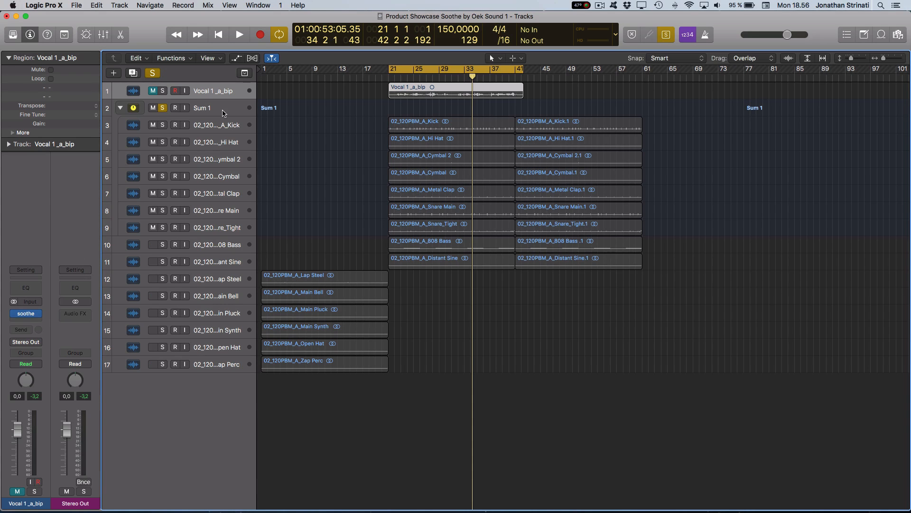
click(223, 113)
key(space)
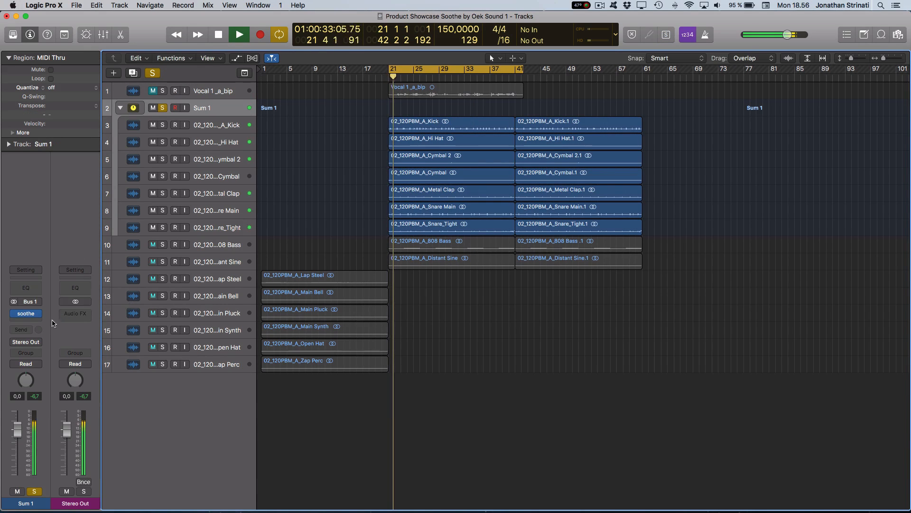
click(26, 313)
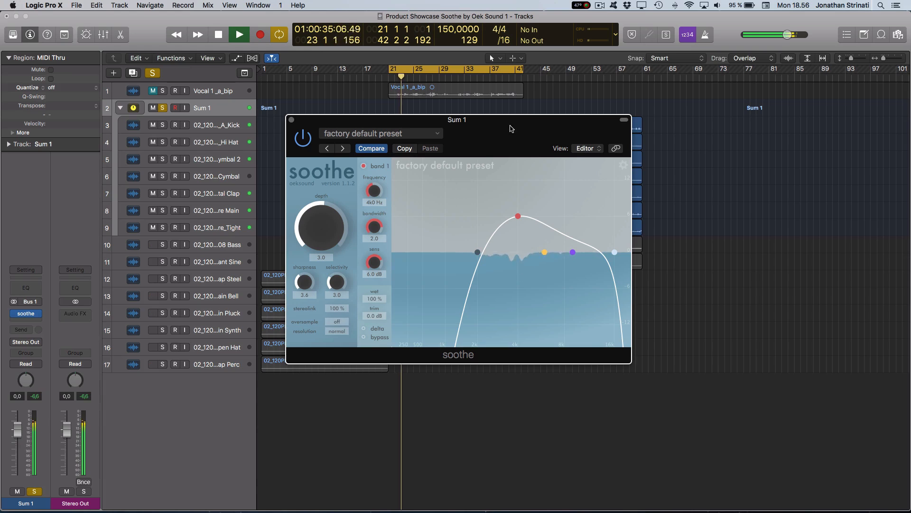
drag(510, 128, 456, 149)
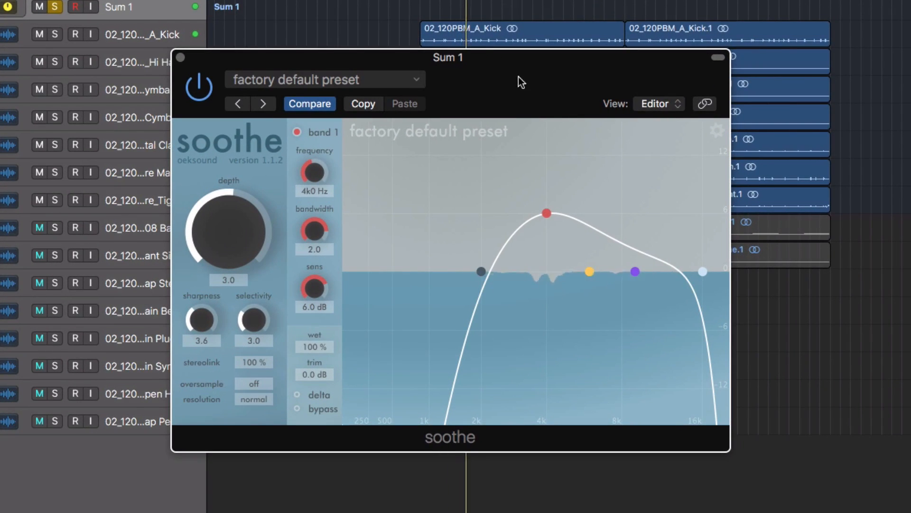
Load the "cymbals soothed" preset from the drums presets folder into soothe on the Sum 1 track.
click(406, 136)
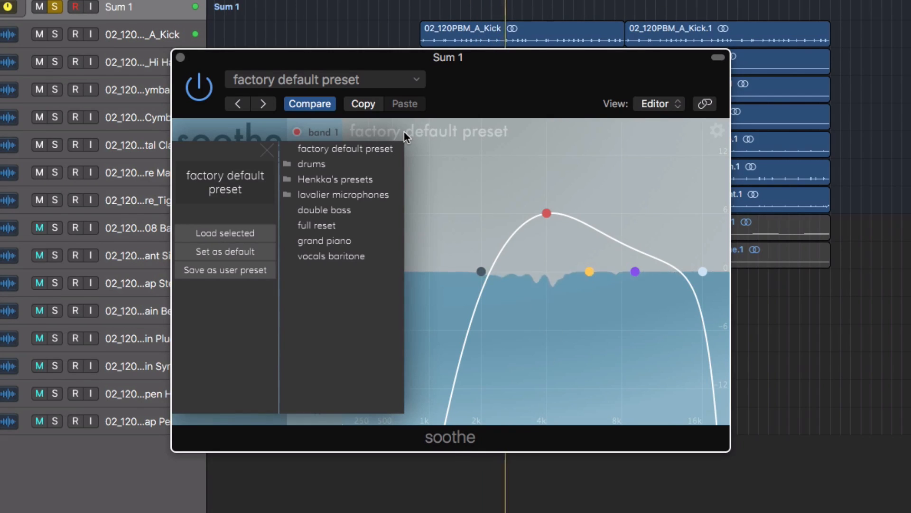
click(301, 167)
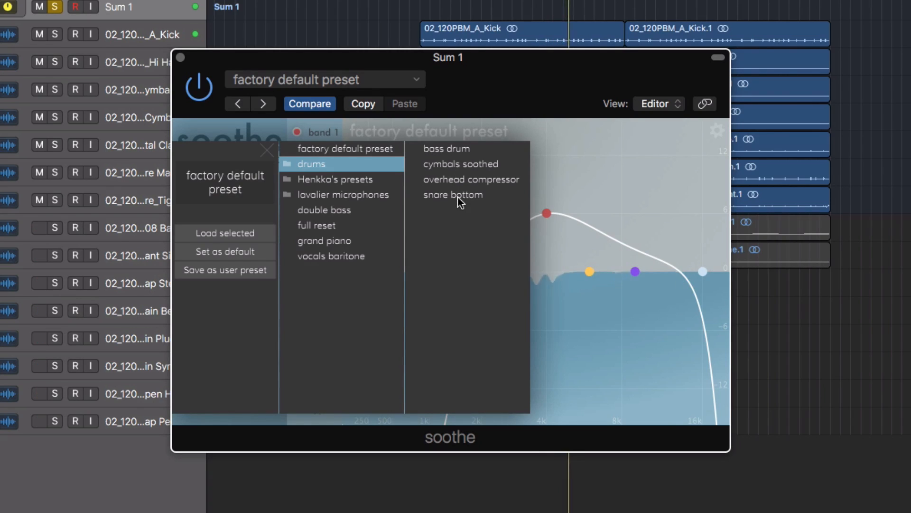
click(455, 181)
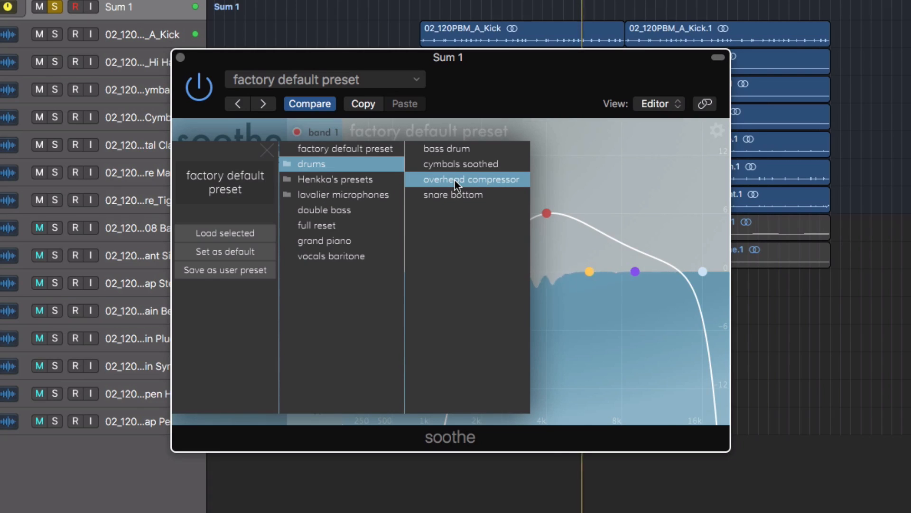
click(451, 165)
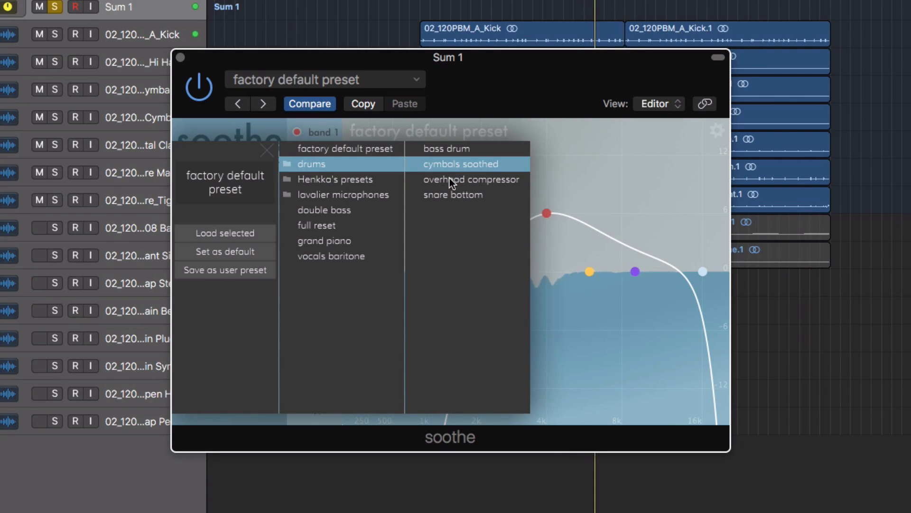
double_click(451, 165)
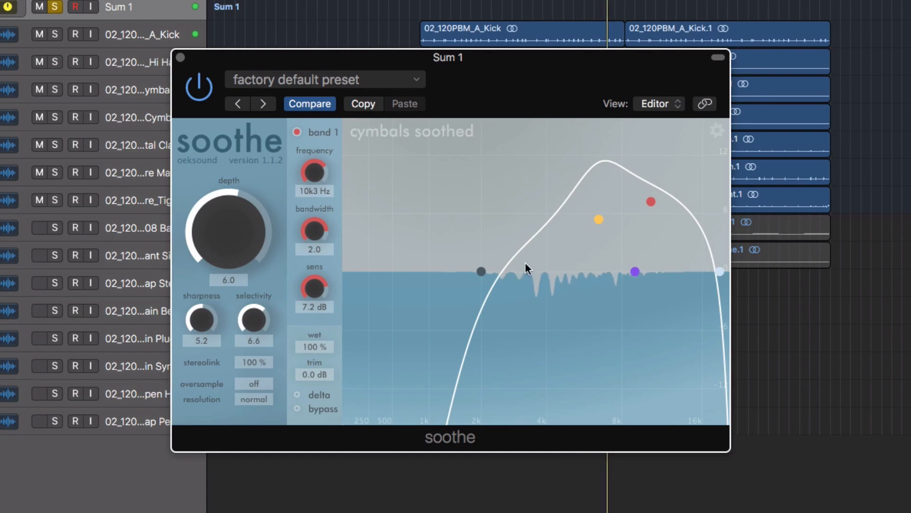
Move the low-cut point down to about 1 kHz and set band 2 to 4.4 kHz at 2.5 dB.
drag(482, 273, 417, 272)
drag(594, 223, 561, 252)
drag(481, 259, 480, 258)
Hide the soothe window, solo the first Metal Clap region and play it from the start of the cycle.
key(v)
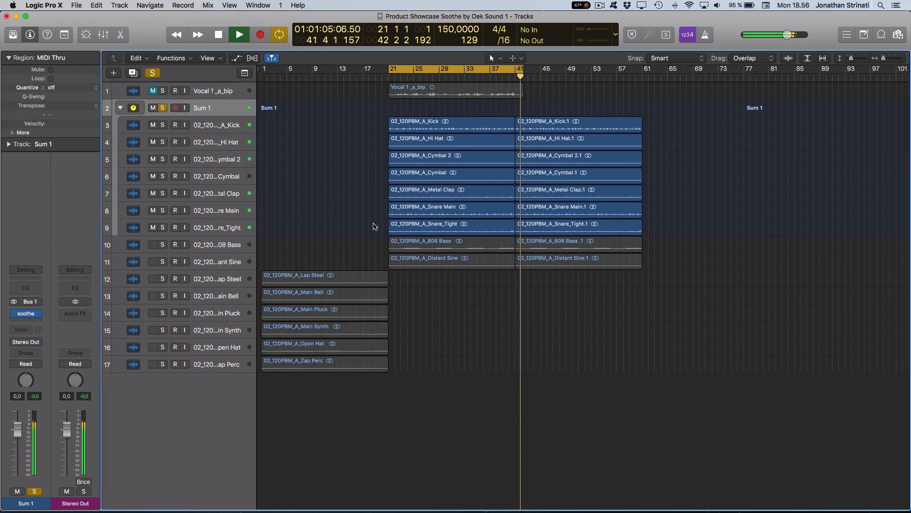
key(space)
drag(359, 196, 407, 182)
key(space)
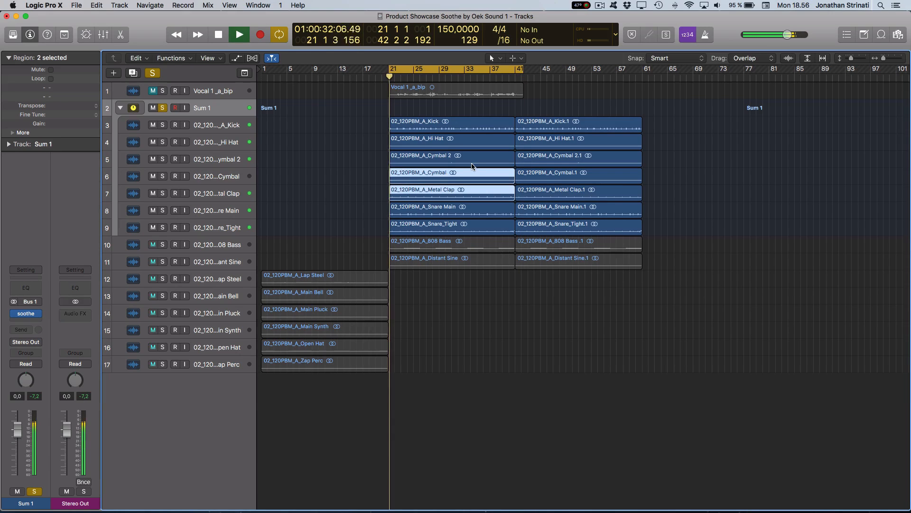
scroll(452, 184, right, 1)
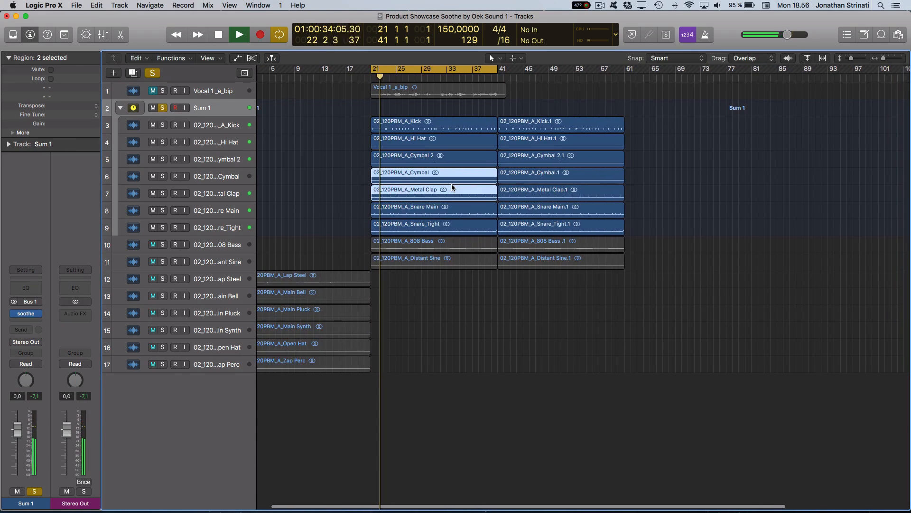
scroll(451, 185, up, 5)
click(376, 213)
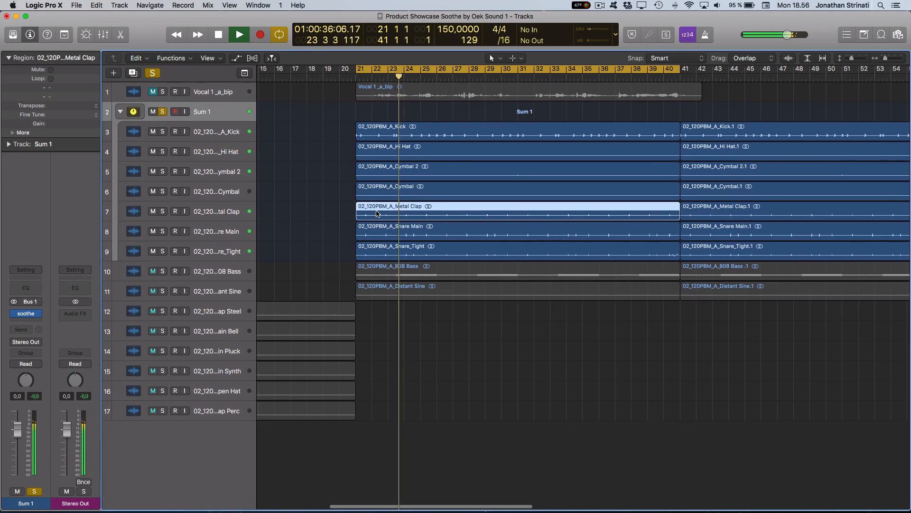
key(ctrl+s)
key(space)
key(space)
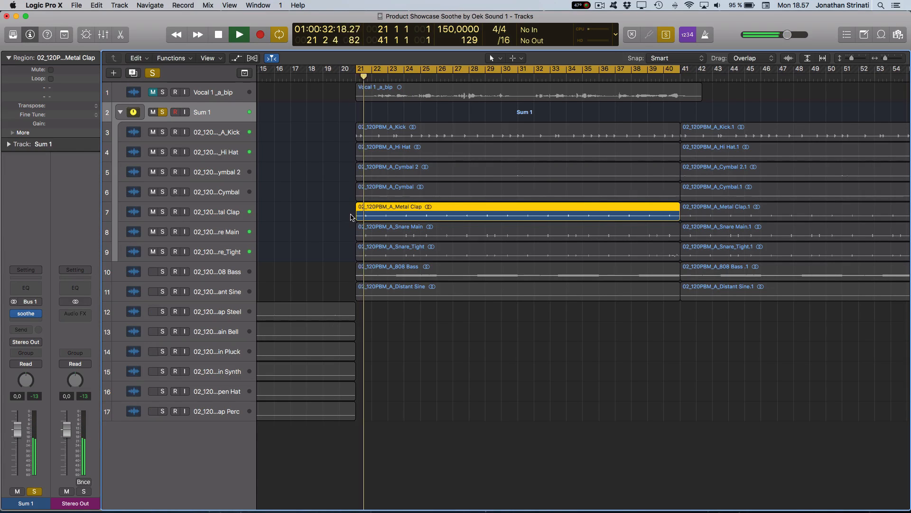
Show soothe again, lower band 1 to about 0 dB, and set band 2 to 3.9 kHz at 2.5 dB and band 3 to 10.5 kHz at 1.5 dB.
key(v)
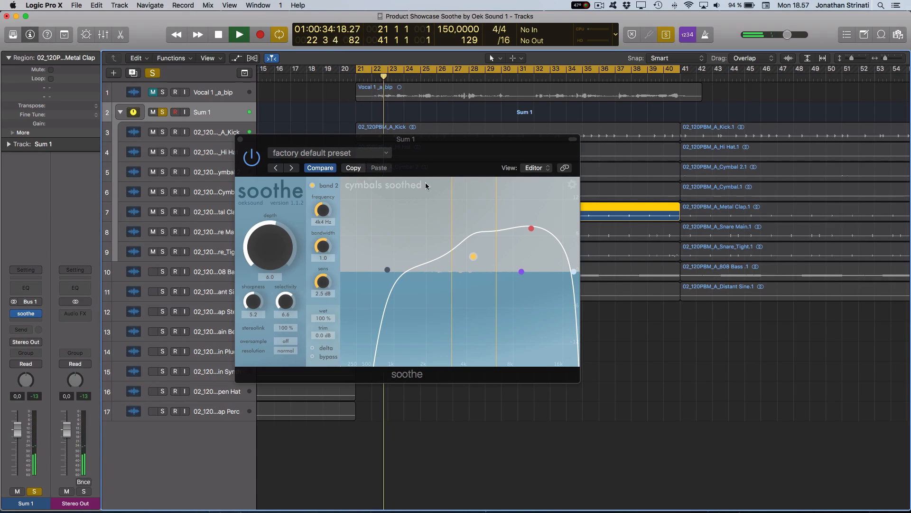
drag(479, 173, 488, 165)
drag(479, 248, 475, 249)
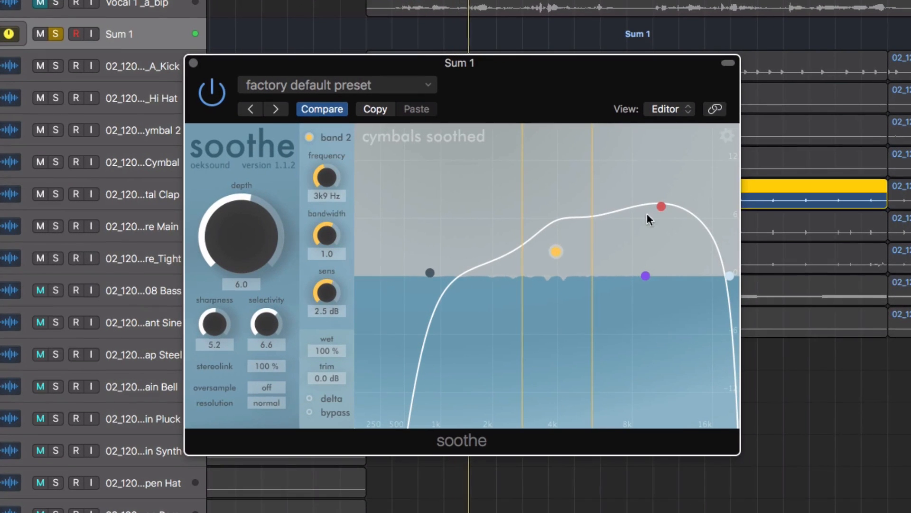
drag(574, 215, 570, 224)
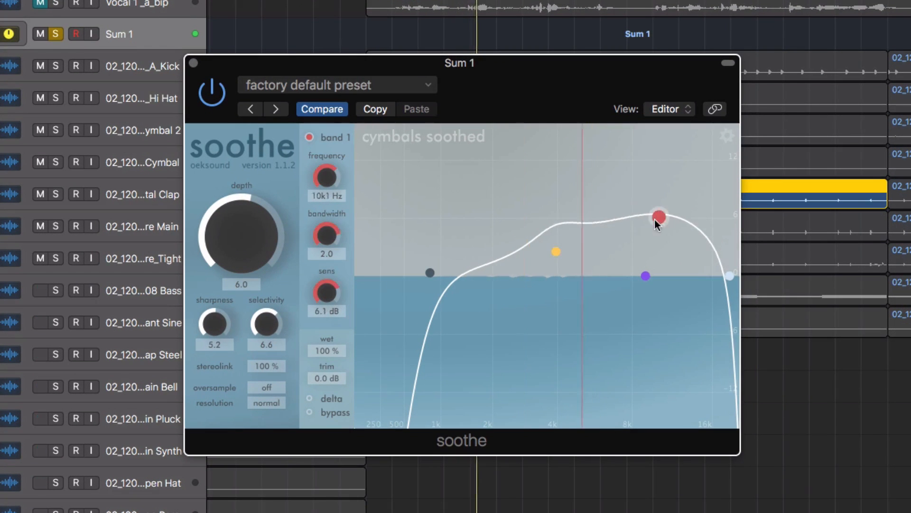
drag(656, 223, 663, 261)
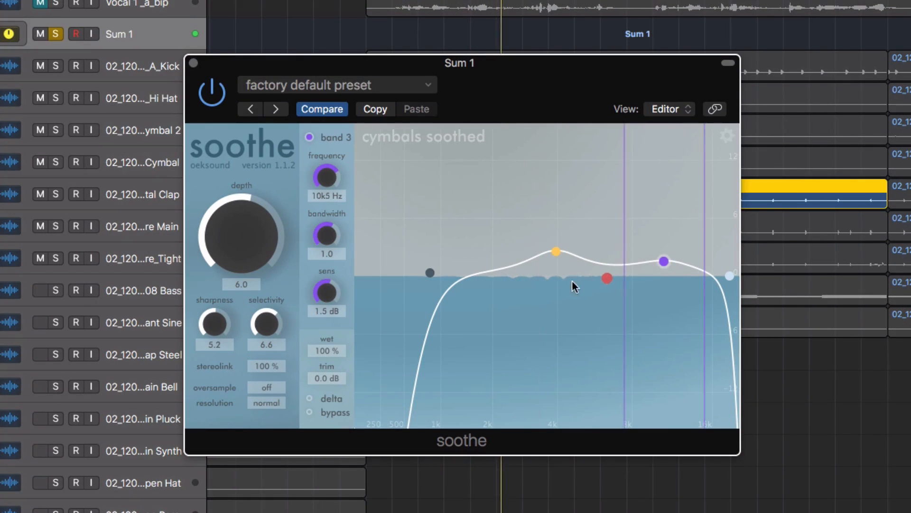
click(556, 251)
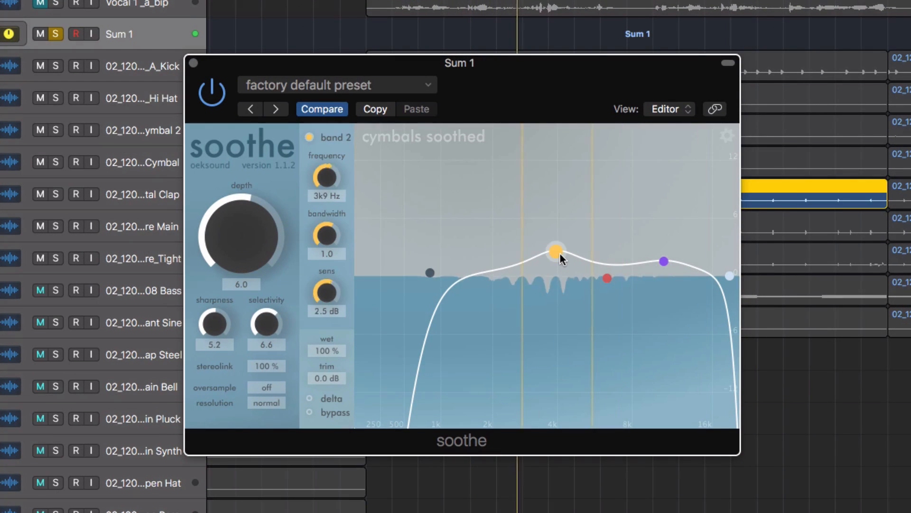
Set the depth to 18.5 while monitoring the delta signal, and compare the clap with soothe bypassed and active.
click(310, 400)
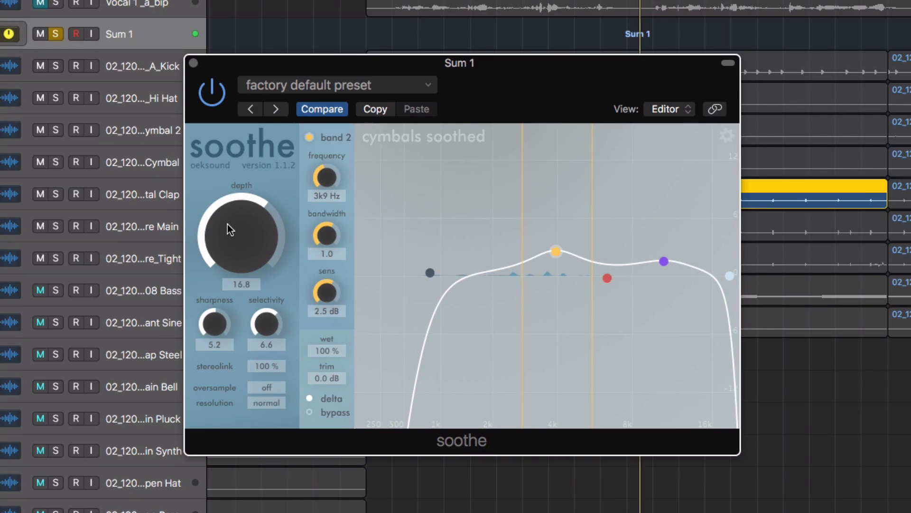
drag(227, 224, 267, 226)
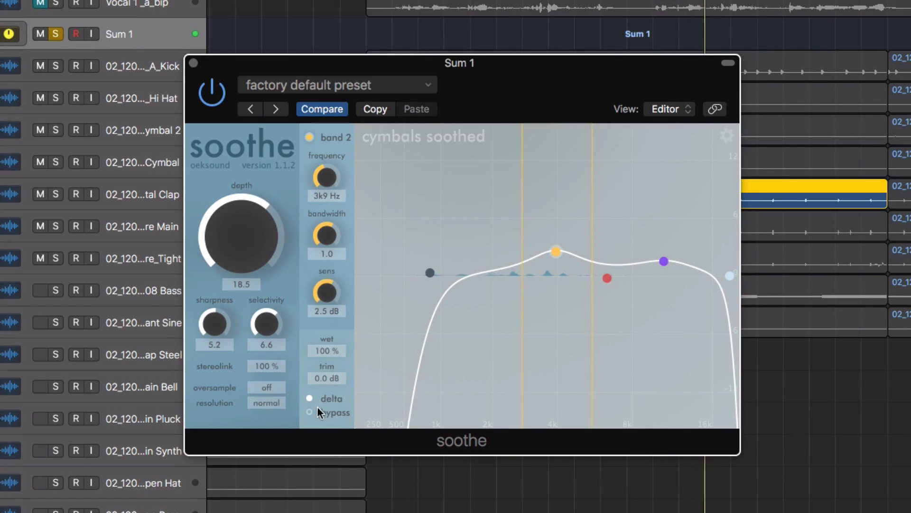
click(311, 397)
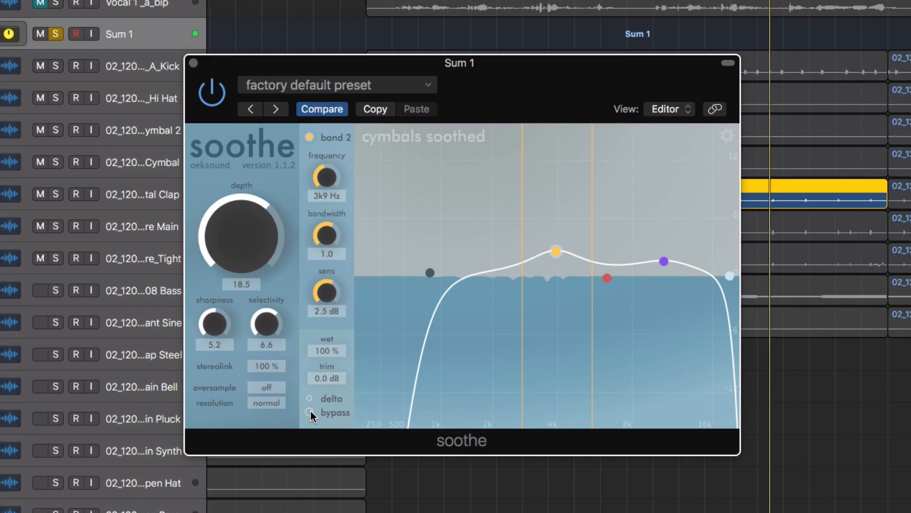
click(310, 411)
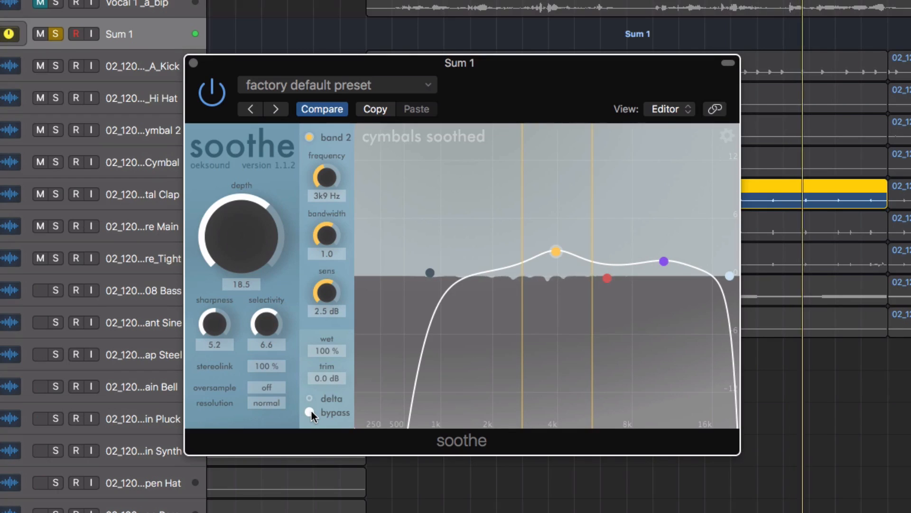
click(311, 411)
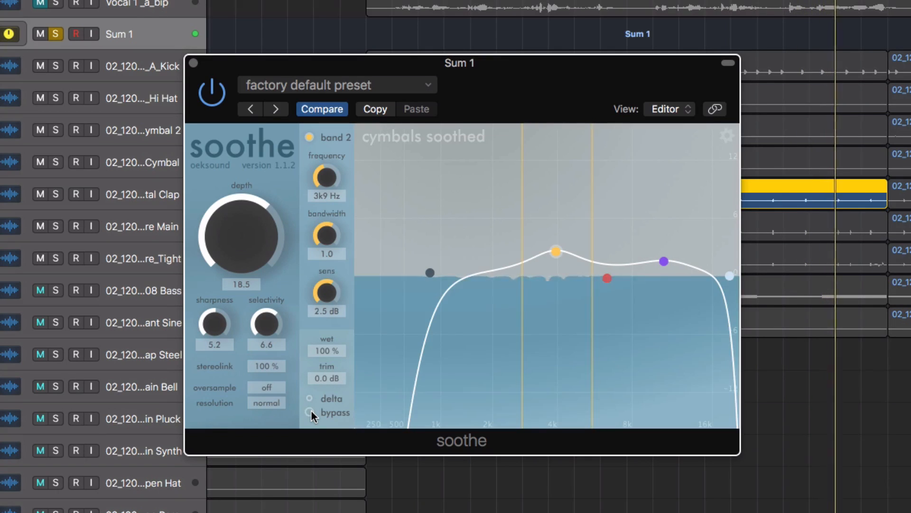
Set the depth to 14.9, band 2's sensitivity to 1.3 dB, the wet mix to 64 %, and band 3 to 10.8 kHz at 2.4 dB.
drag(232, 232, 233, 236)
drag(321, 286, 321, 295)
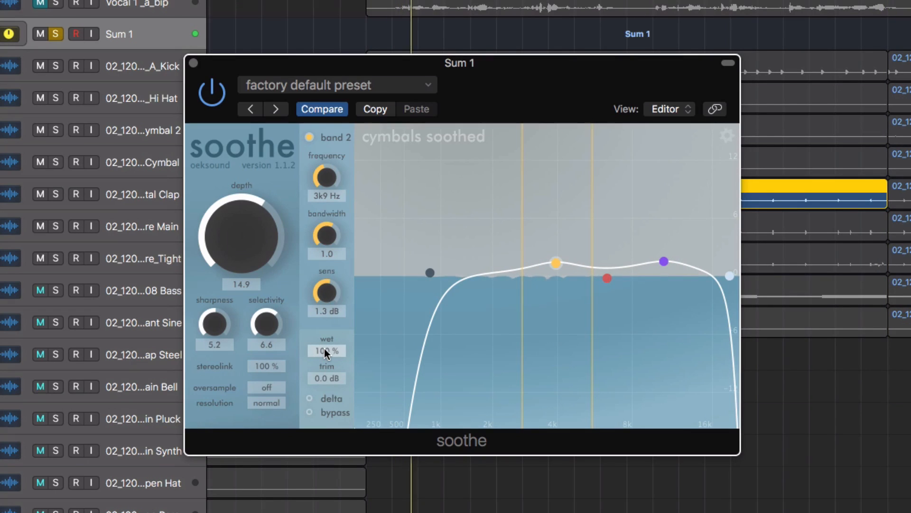
drag(324, 353, 321, 371)
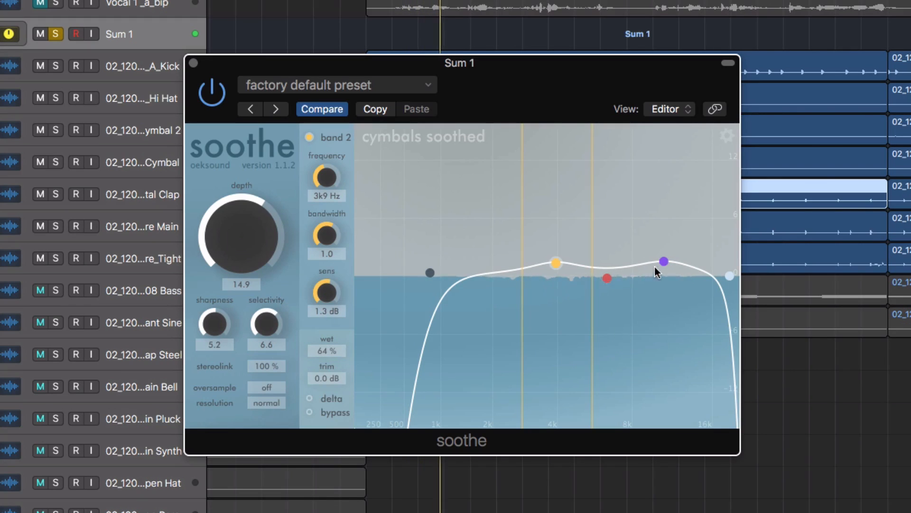
drag(664, 261, 667, 252)
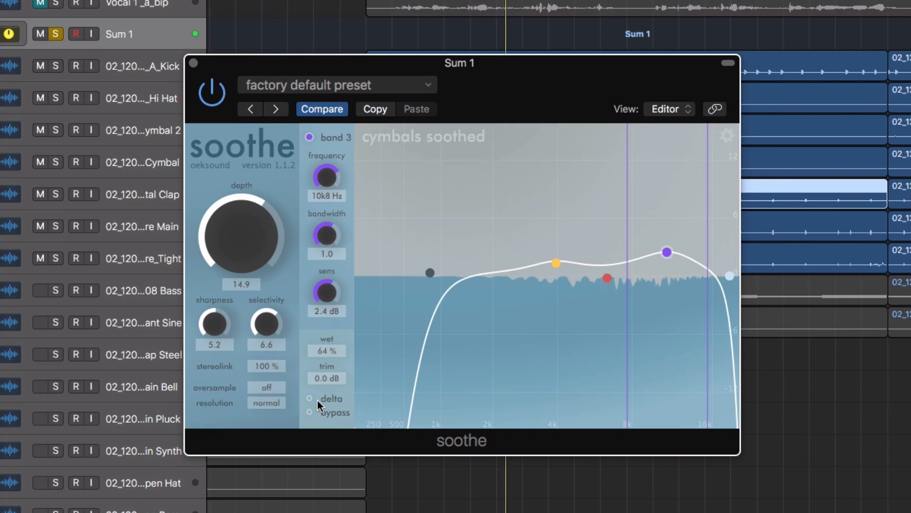
Toggle soothe's bypass on and off twice to compare the full drum mix with and without processing.
click(309, 412)
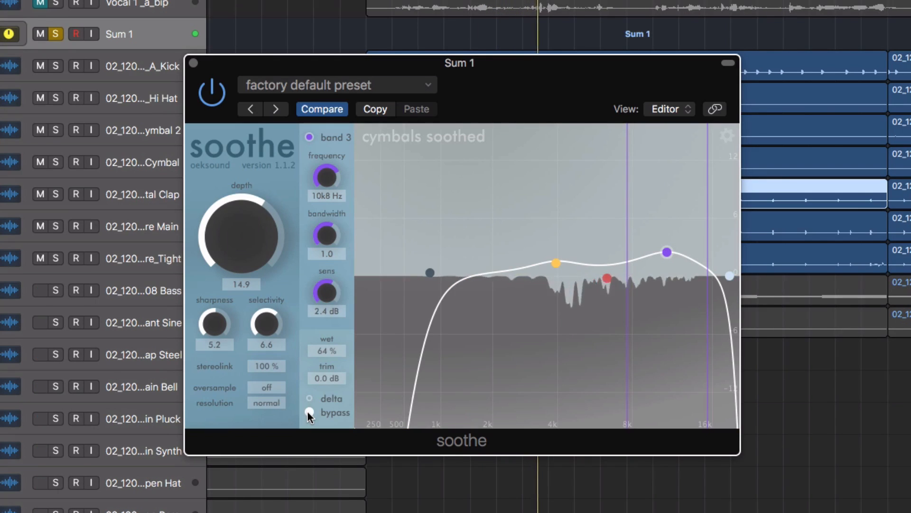
click(309, 412)
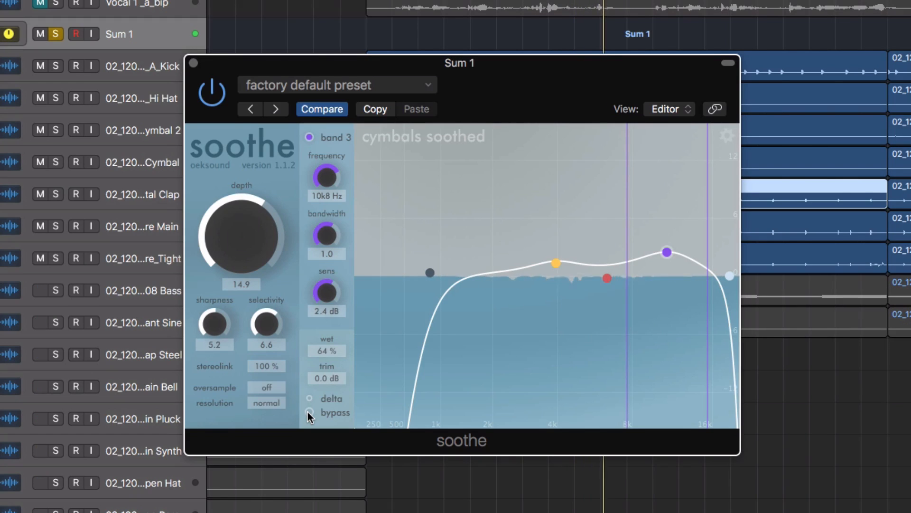
click(310, 412)
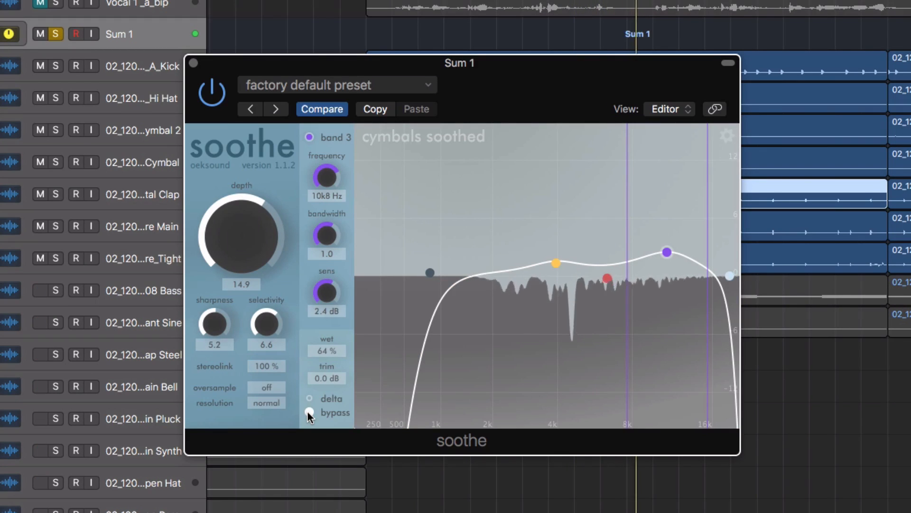
click(309, 412)
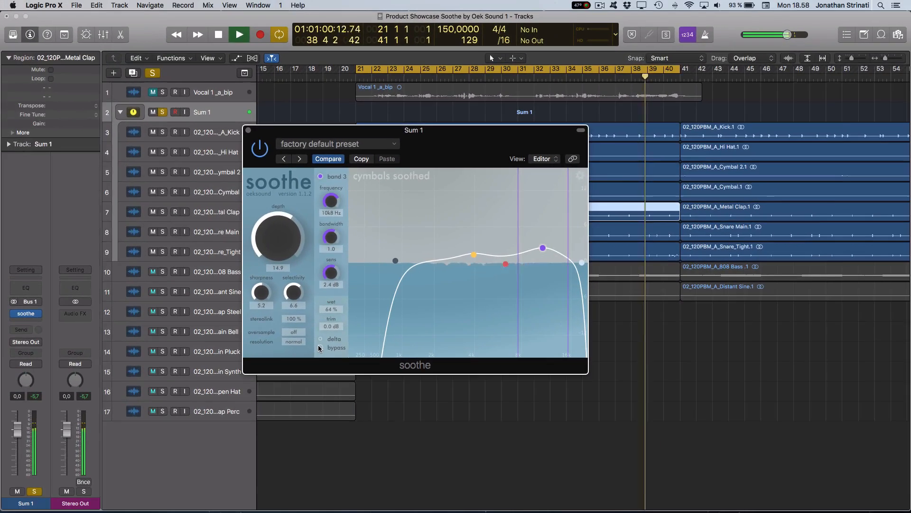
Close the soothe window, set the cycle range to the Lap Steel region on track 12 and stop playback.
key(super+w)
scroll(357, 335, left, 2)
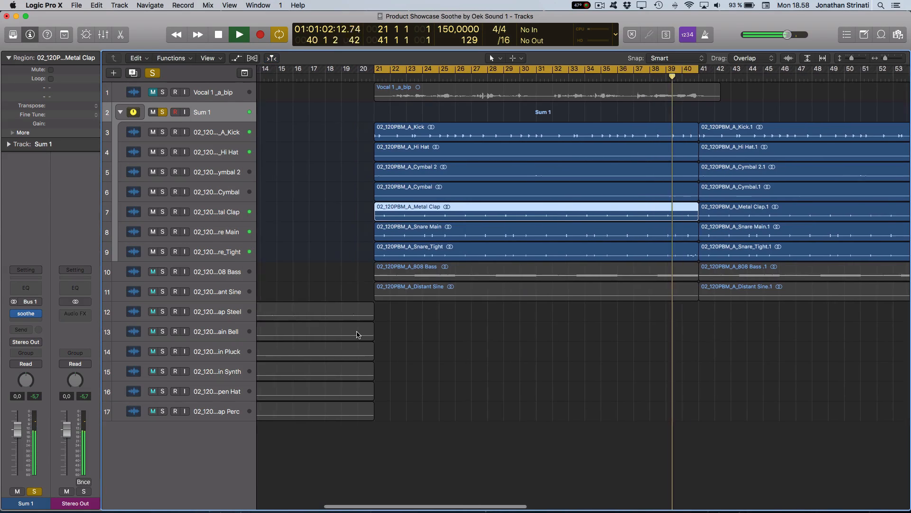
scroll(357, 334, left, 10)
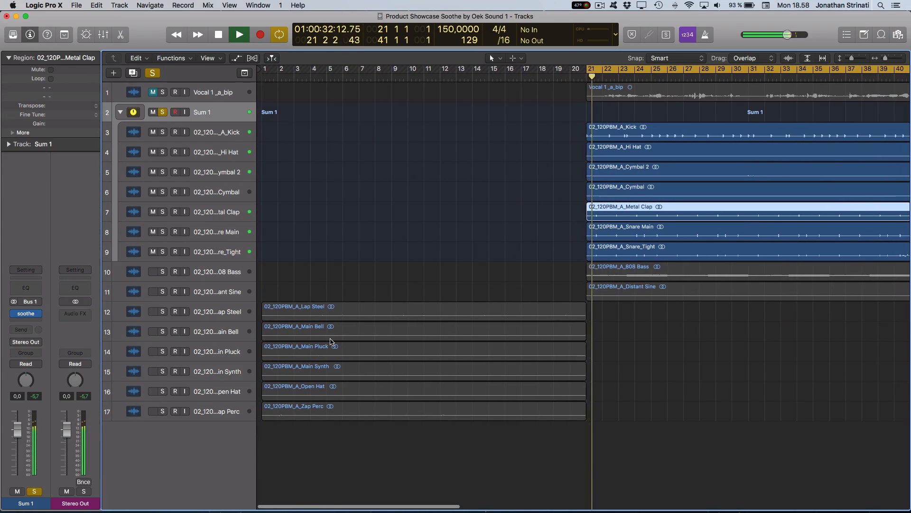
click(222, 352)
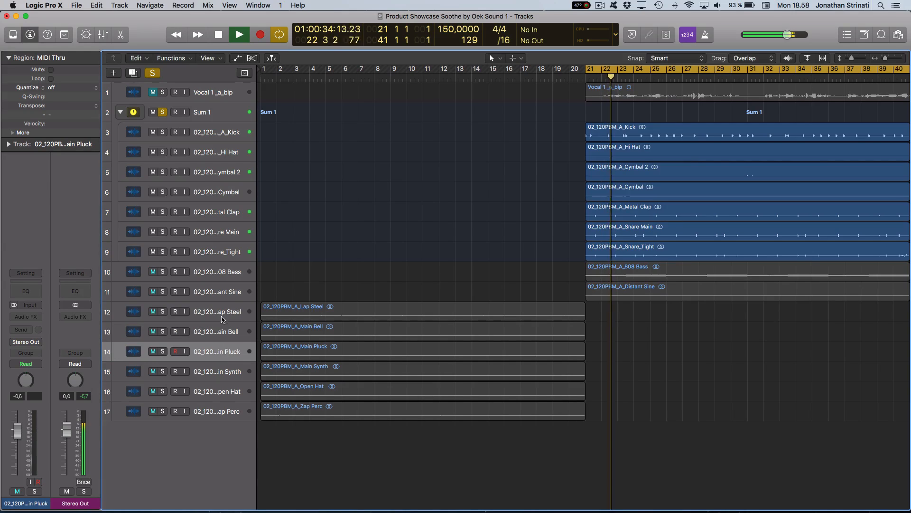
click(222, 317)
click(285, 312)
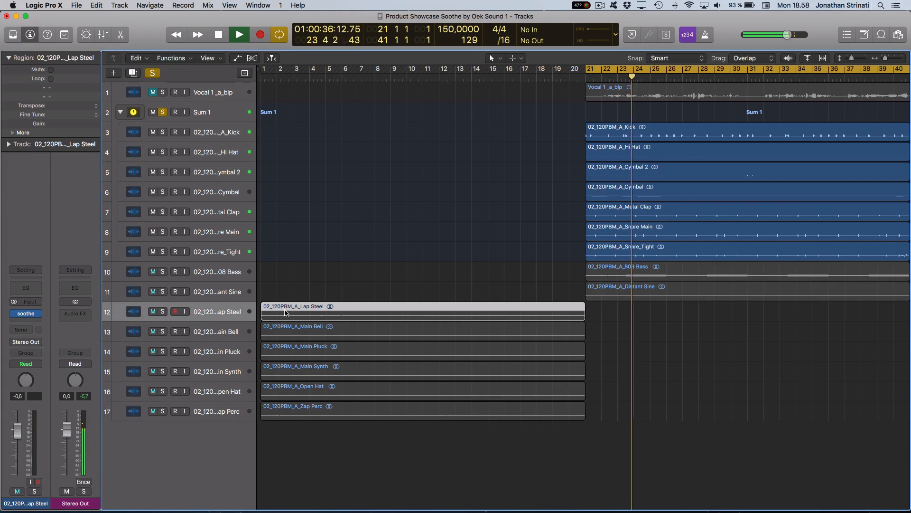
key(u)
key(space)
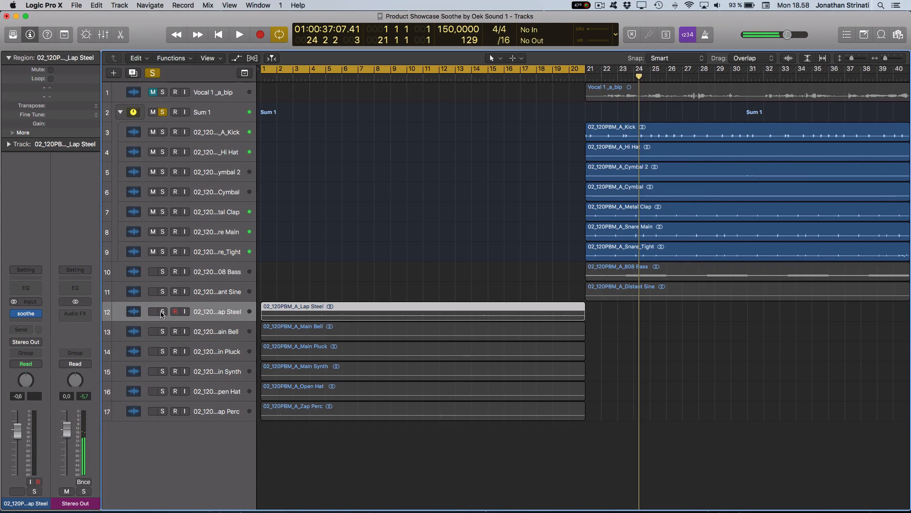
Solo the Lap Steel track, enlarge its waveform in the arrangement and play it from shortly before bar 5.
click(162, 312)
key(space)
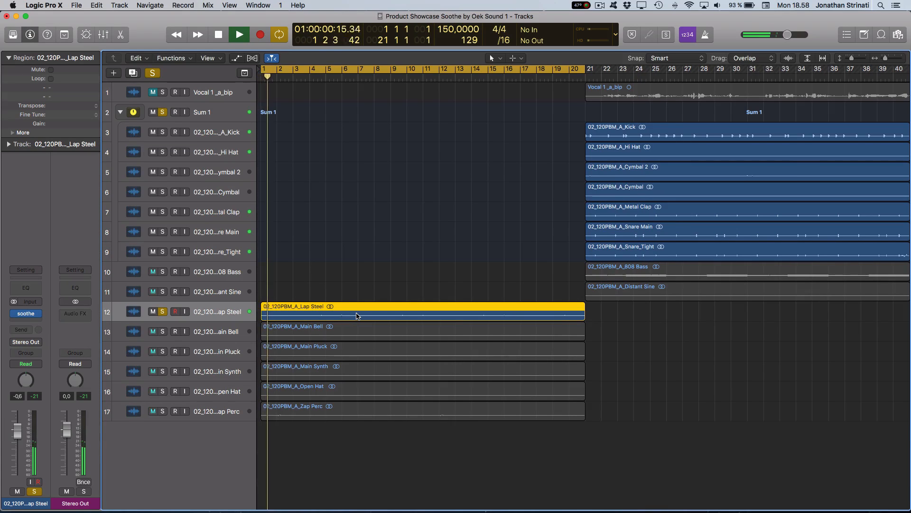
key(super+Down)
key(super+Down)
key(super+Right)
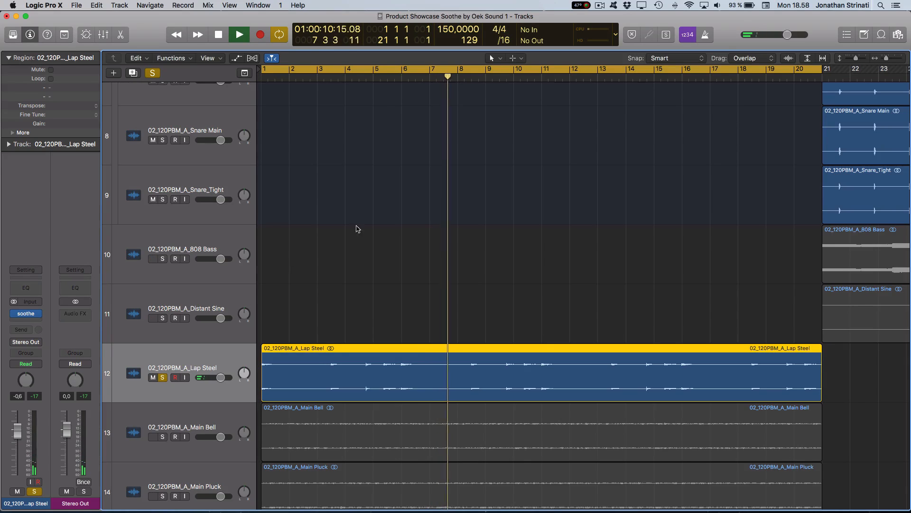
click(364, 78)
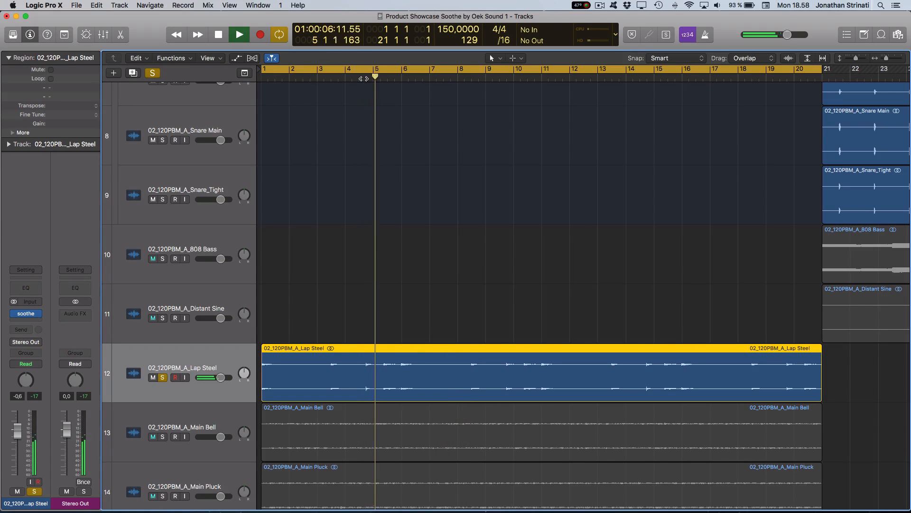
Replay the soloed lap steel from shortly before bar 5 to listen to its phrase.
click(355, 77)
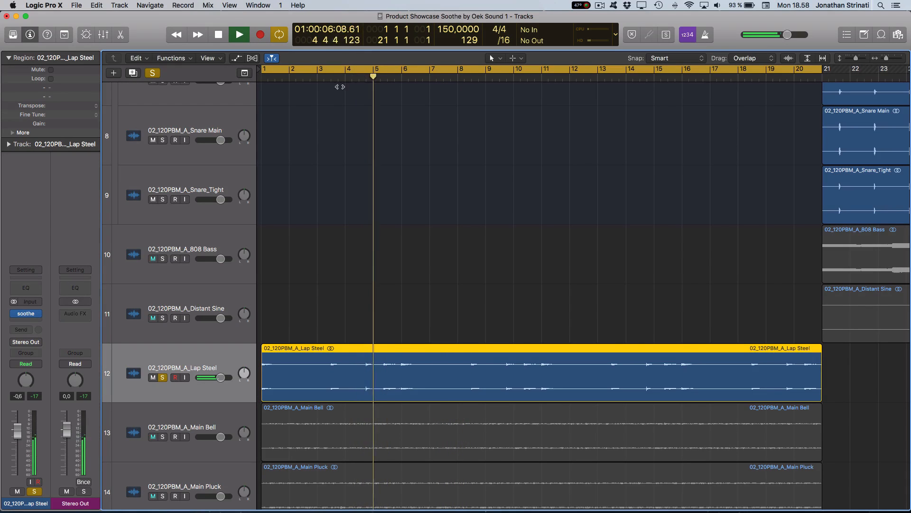
mouse_move(12, 315)
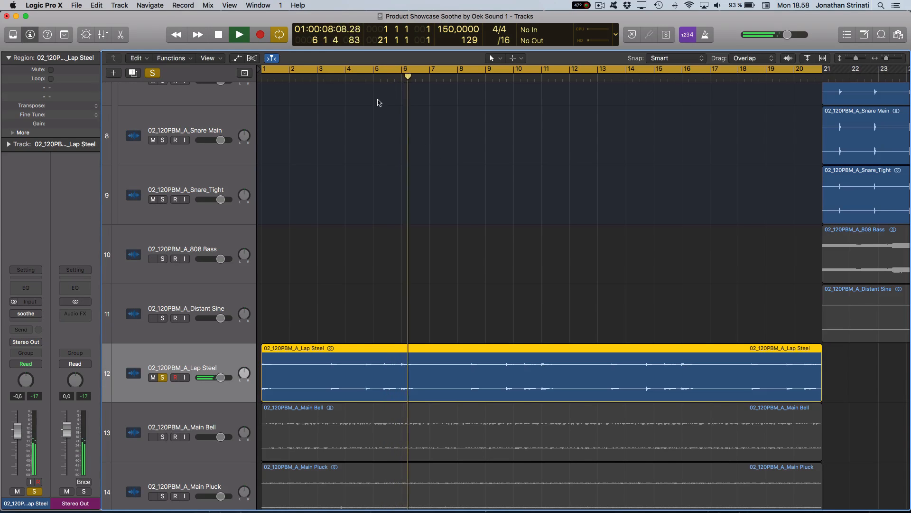
click(354, 78)
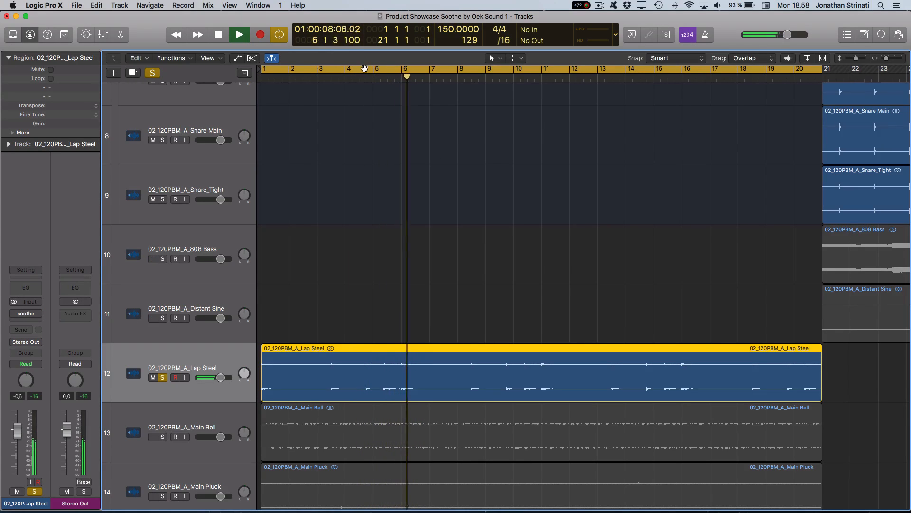
Stop playback and set the cycle range from 4 3 1 1 to 7 2 1 1.
click(364, 72)
drag(364, 72, 396, 72)
key(space)
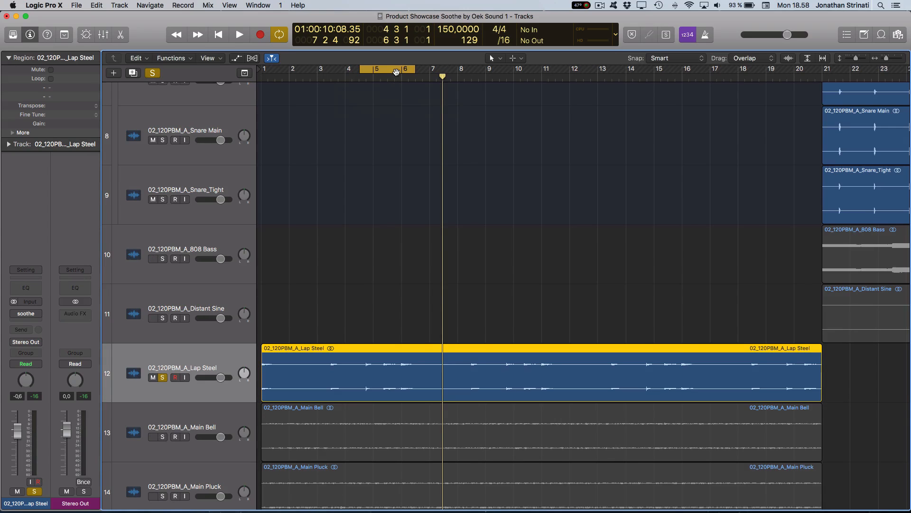
drag(414, 71, 435, 76)
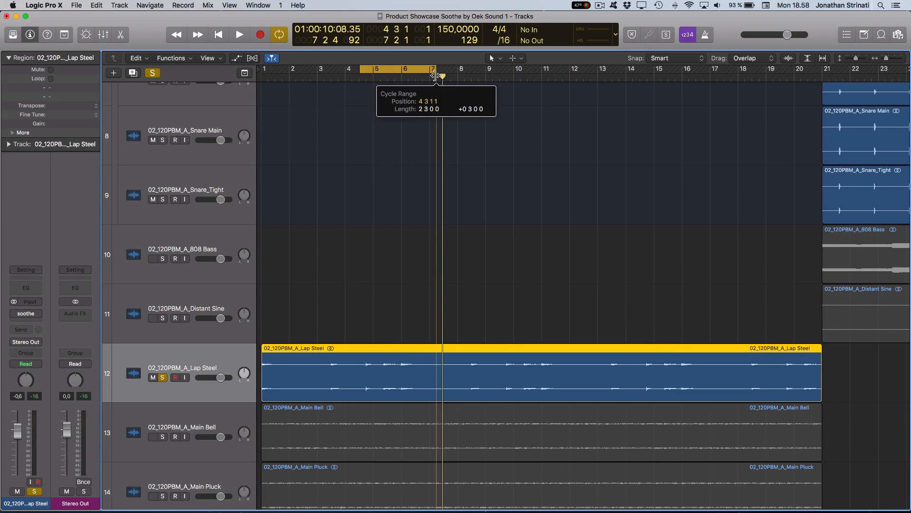
Open soothe on the Lap Steel channel, place its window over the arrangement and start looped playback.
click(26, 314)
drag(910, 108, 463, 112)
key(space)
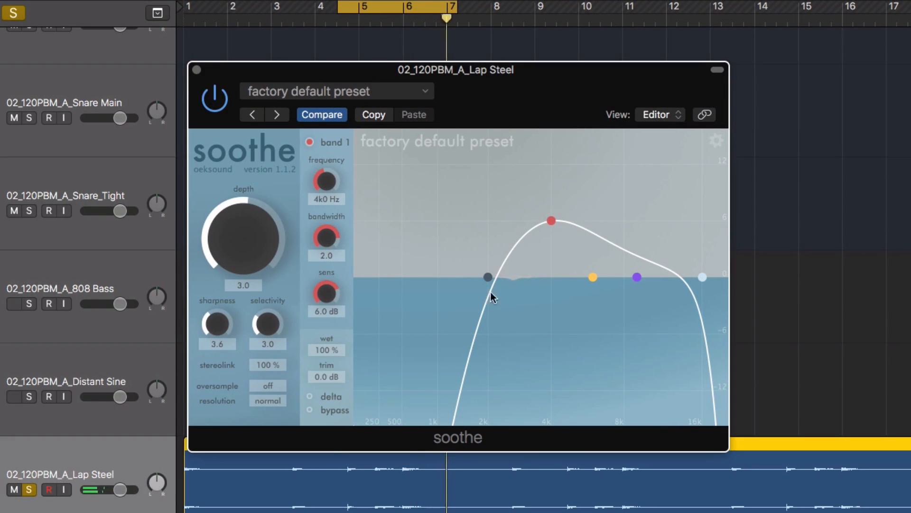
Set band 1 to 2.4 kHz, bandwidth 0.6, 2.4 dB, band 2 to 3.7 kHz at 1.4 dB, and band 3 to 5.0 kHz at 0.9 dB.
drag(553, 218, 502, 252)
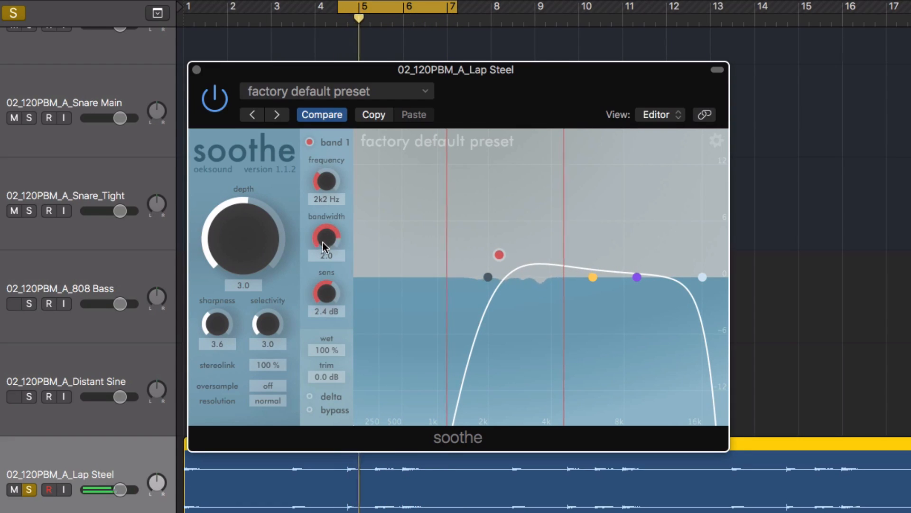
drag(323, 242, 327, 294)
drag(496, 254, 507, 255)
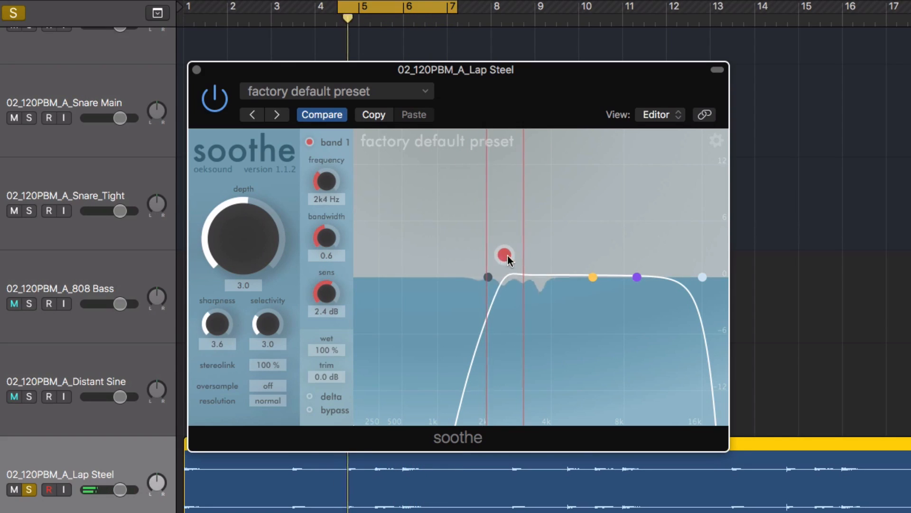
drag(592, 277, 545, 263)
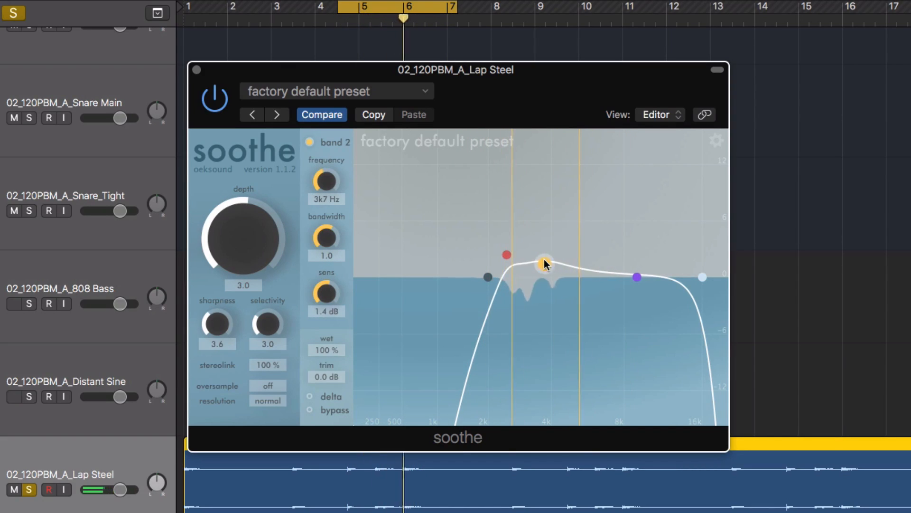
drag(629, 277, 573, 270)
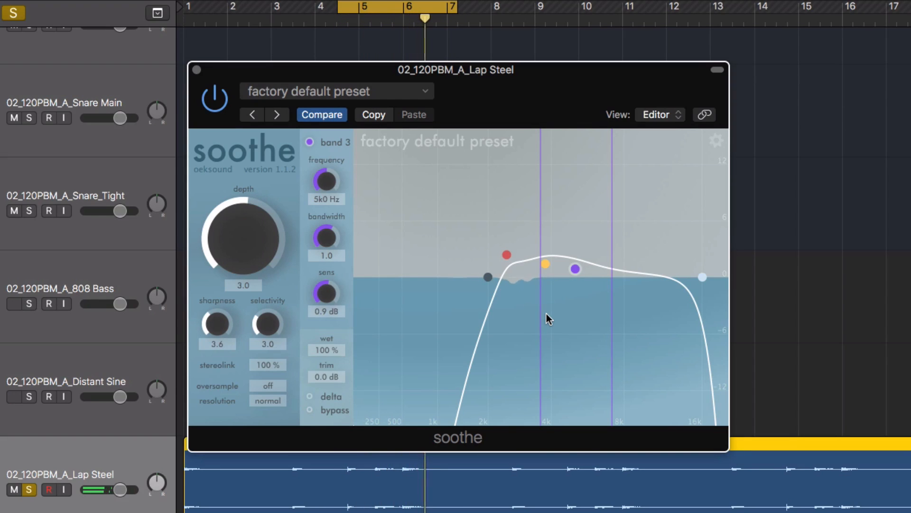
Raise band 1's sensitivity to 8.3 dB and band 2's sensitivity to 2.9 dB.
click(505, 258)
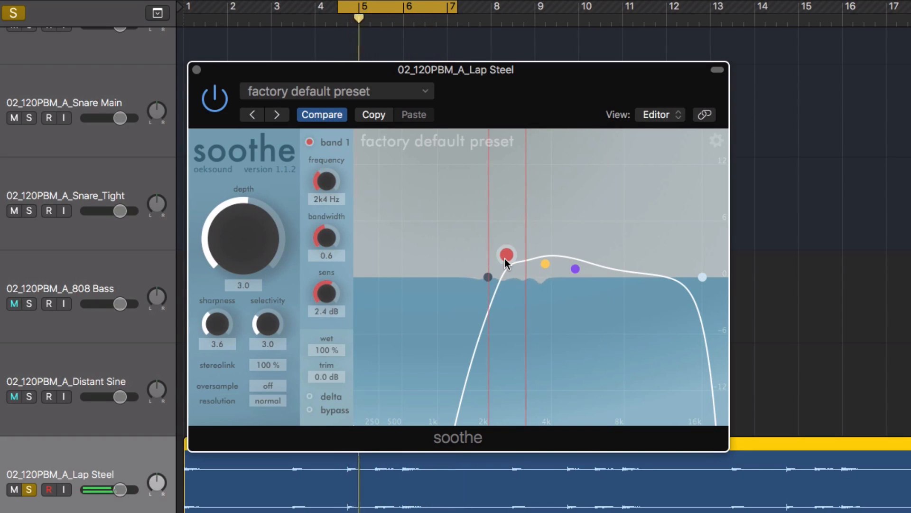
drag(504, 256, 502, 203)
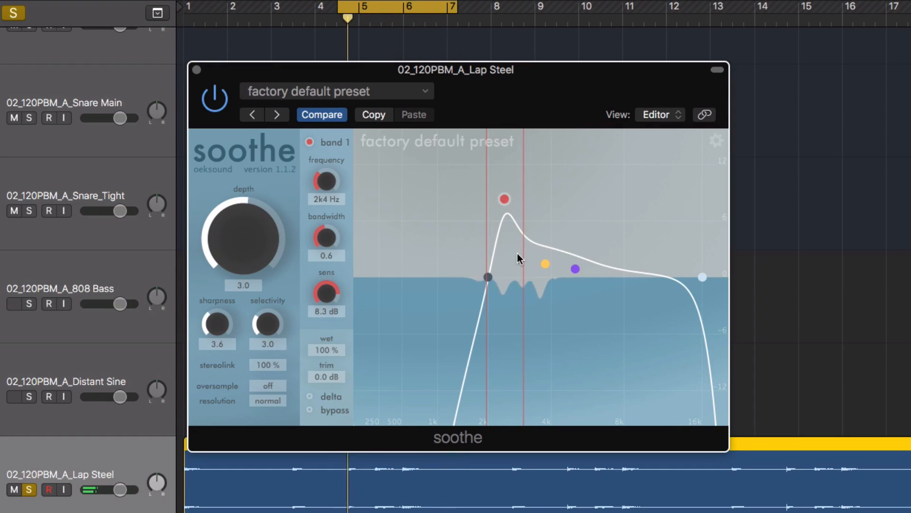
click(546, 263)
drag(546, 263, 545, 250)
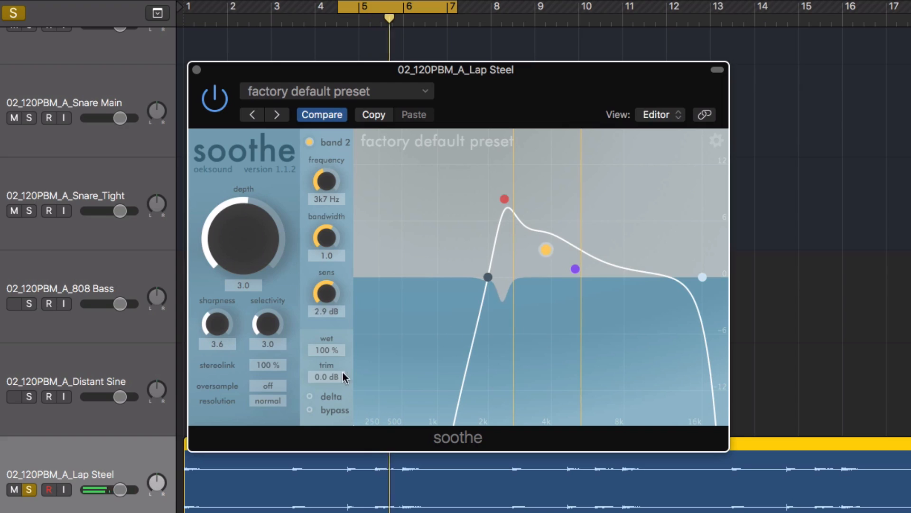
Turn on delta listening and set band 3 to 5.8 kHz with bandwidth 0.3 and sensitivity 6.4 dB.
click(310, 396)
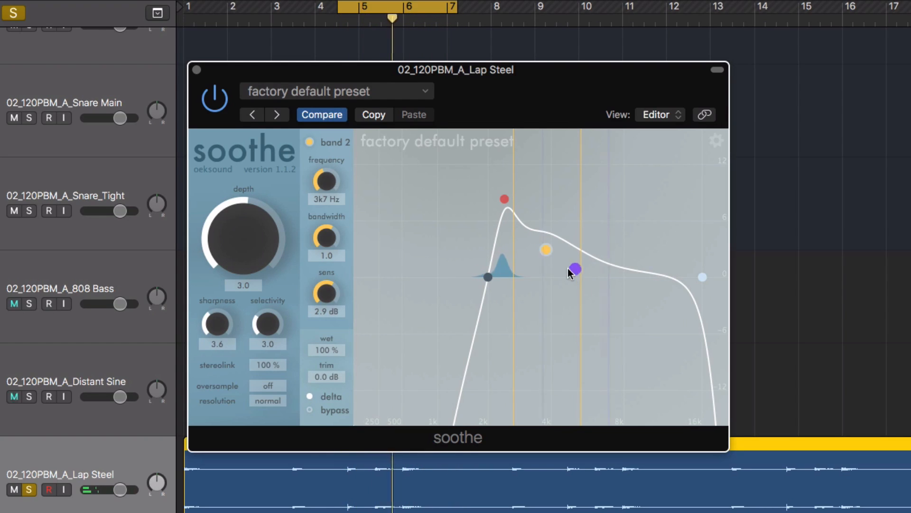
drag(575, 269, 589, 217)
drag(327, 240, 334, 294)
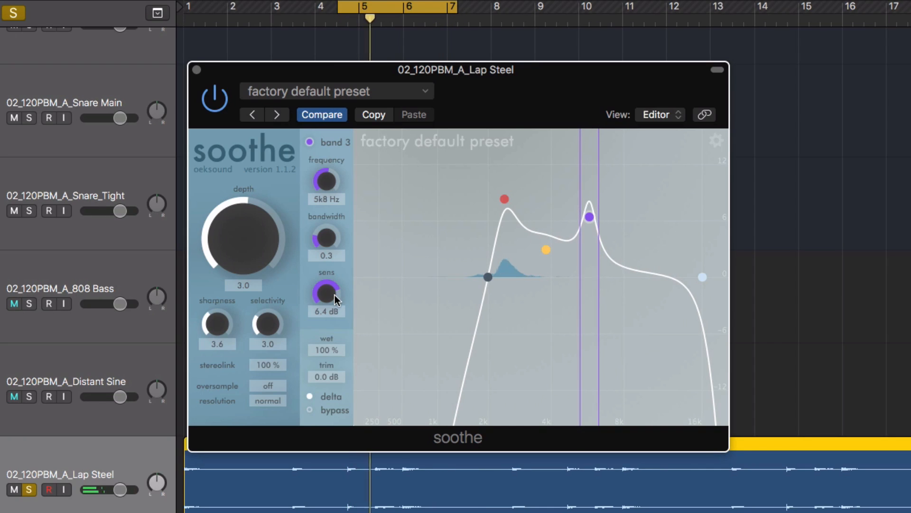
Set band 2 to 3.8 kHz, bandwidth 0.2, 5.8 dB and band 1 to 2.3 kHz at 10.5 dB, and turn delta off.
drag(543, 248, 542, 236)
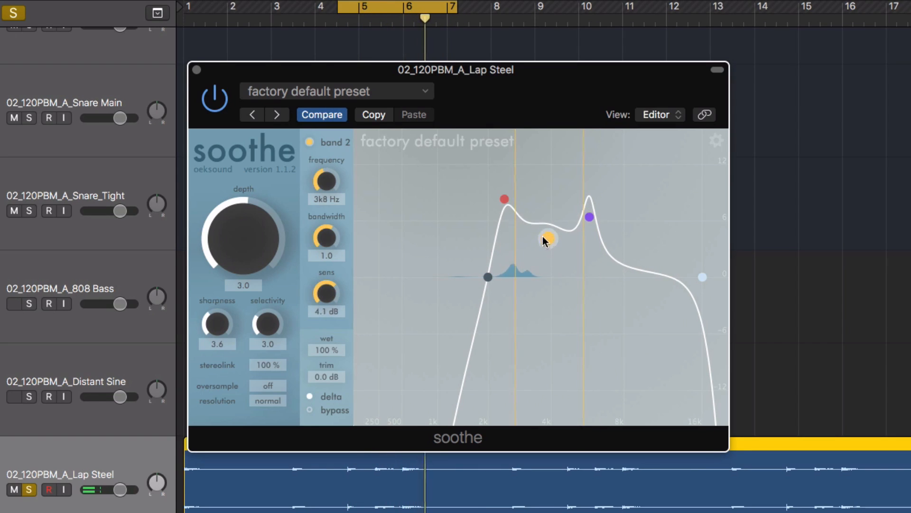
drag(331, 227, 327, 291)
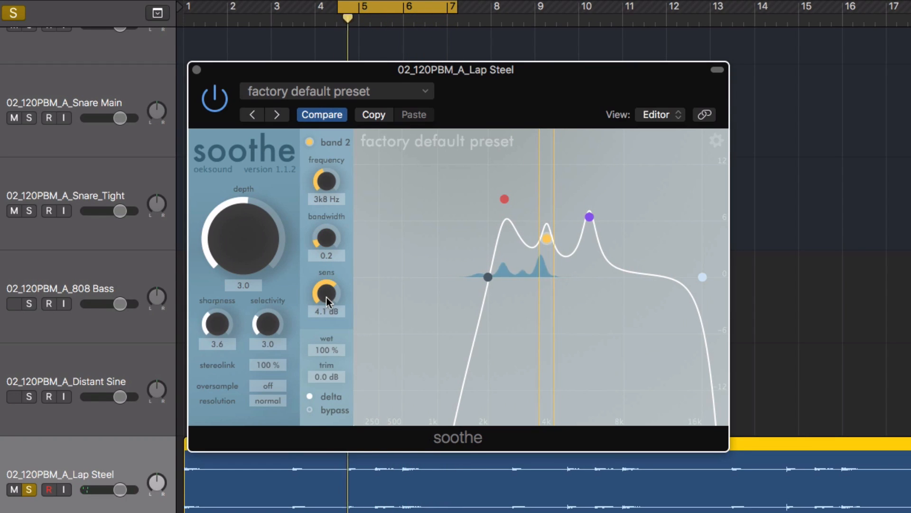
drag(545, 235, 503, 170)
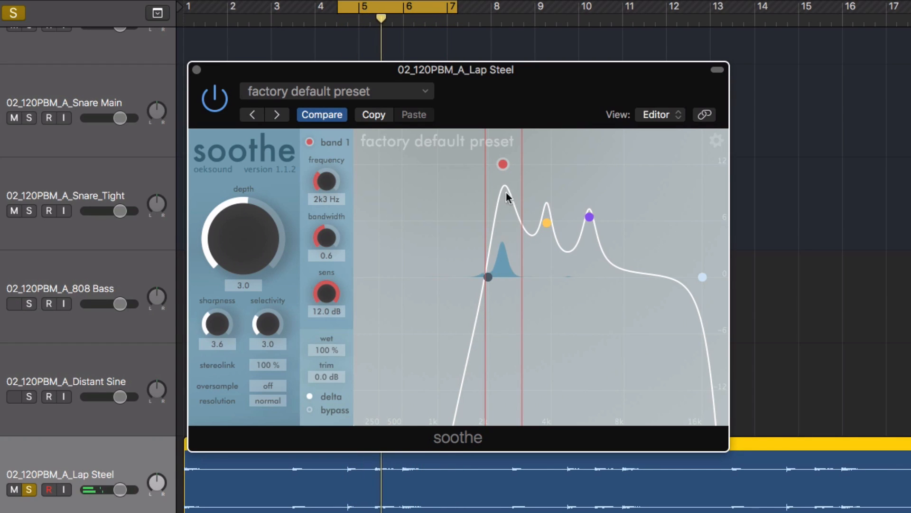
drag(318, 292, 317, 303)
click(310, 396)
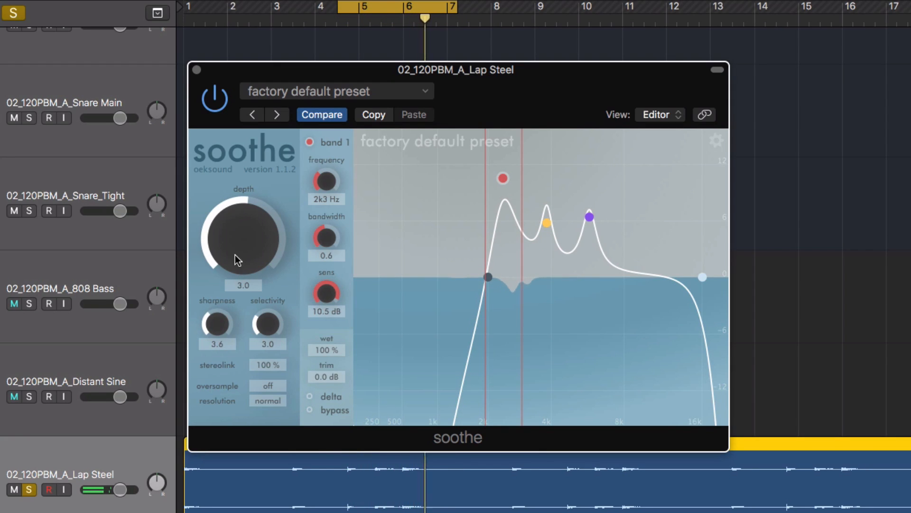
Set the depth to 32.4, band 2 to 3.7 kHz, band 3 to 5.1 kHz at 8.0 dB, and the selectivity to 5.5.
drag(233, 251, 246, 233)
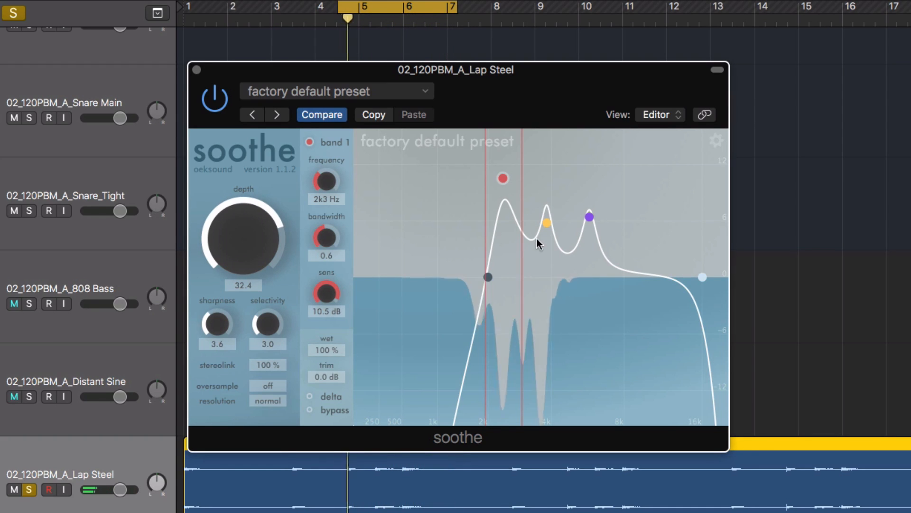
click(545, 222)
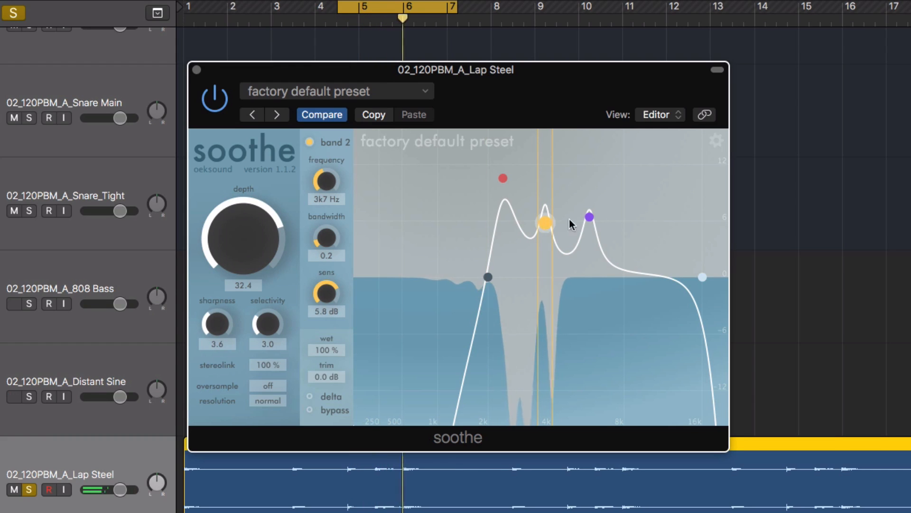
click(587, 218)
drag(587, 217, 577, 201)
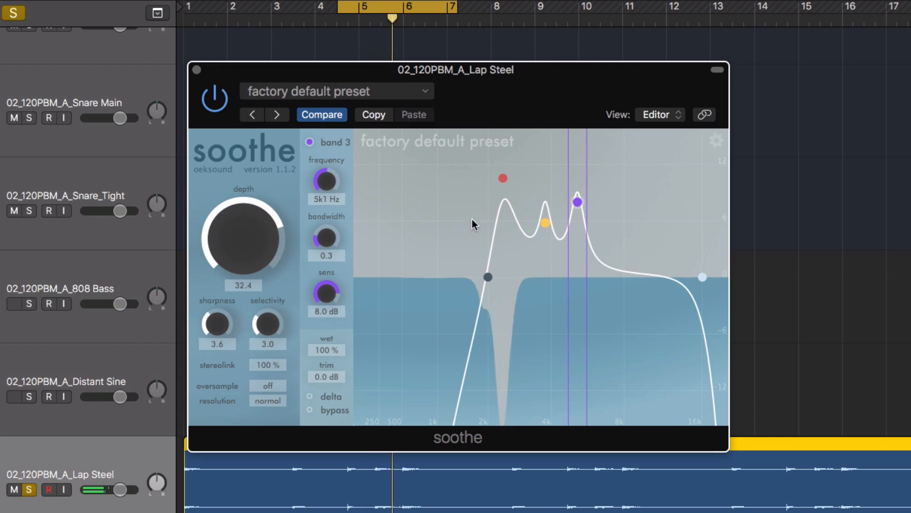
drag(260, 323, 259, 286)
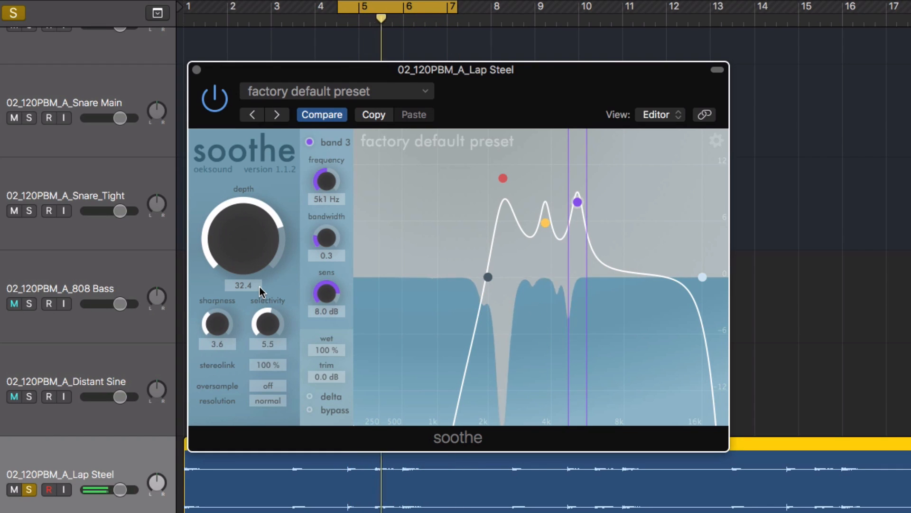
Toggle soothe's bypass on and off to compare the lap steel with and without processing, and hide the plug-in window.
click(309, 410)
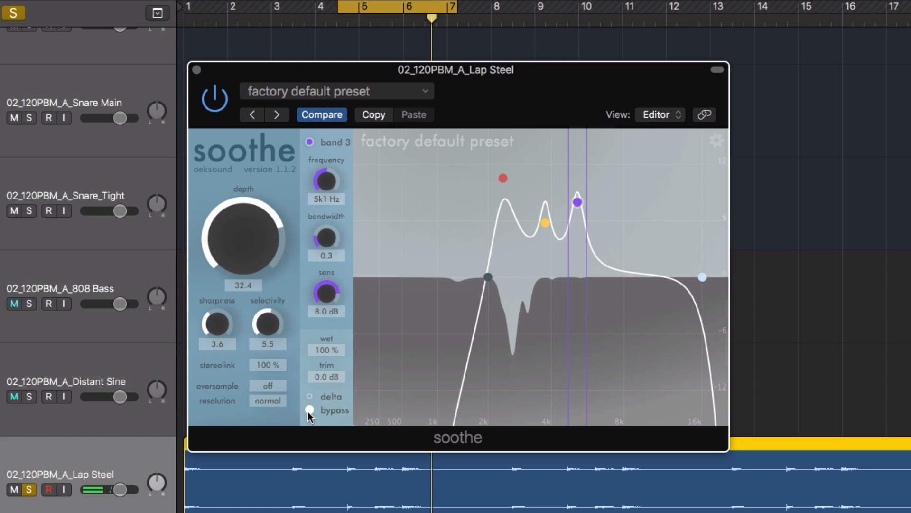
click(309, 409)
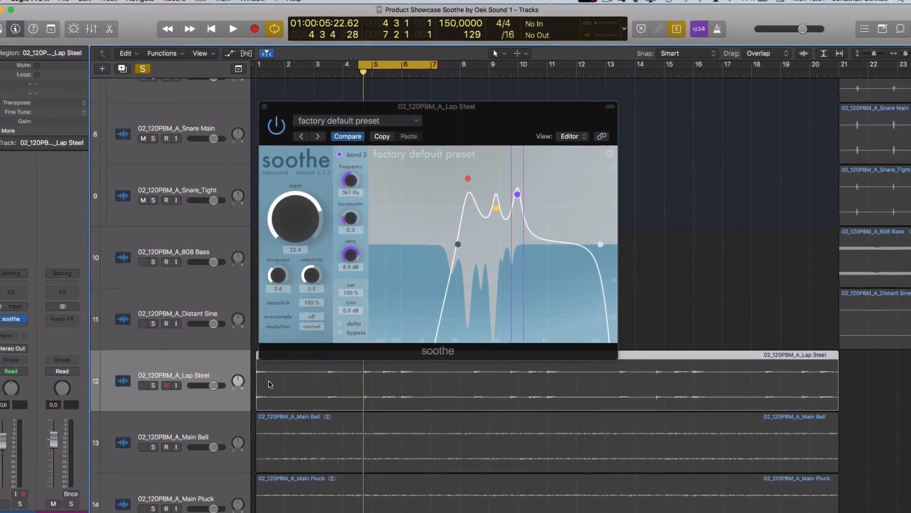
key(v)
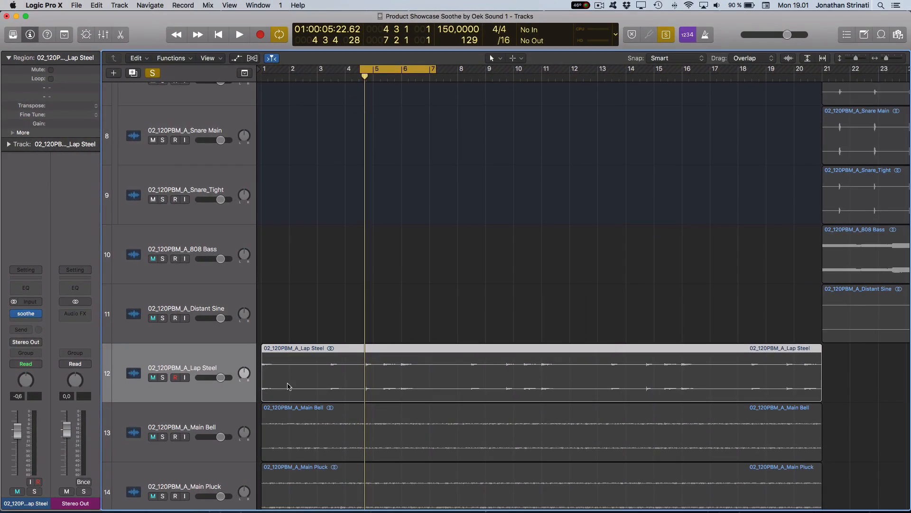
Clear the track solos, turn off the cycle range and solo mode, and play the full arrangement from bar 1.
click(152, 73)
key(c)
key(Return)
key(space)
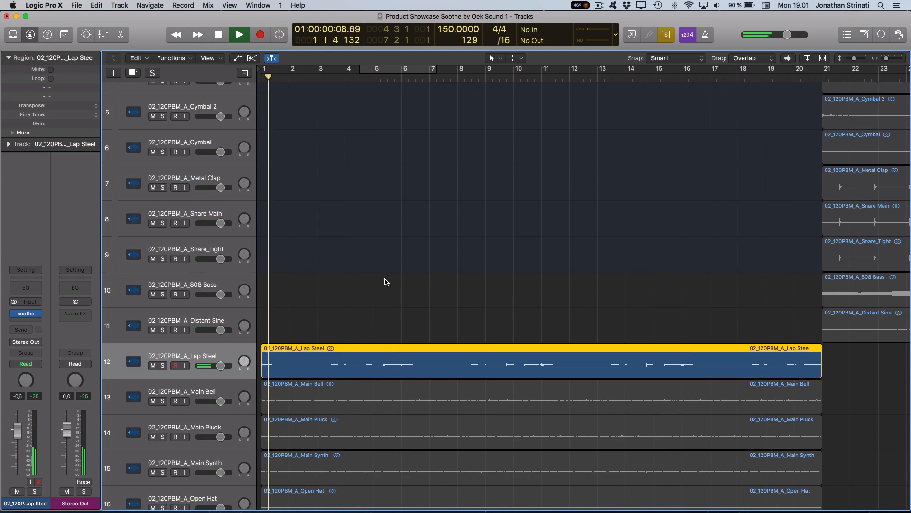
key(ctrl+s)
key(space)
key(z)
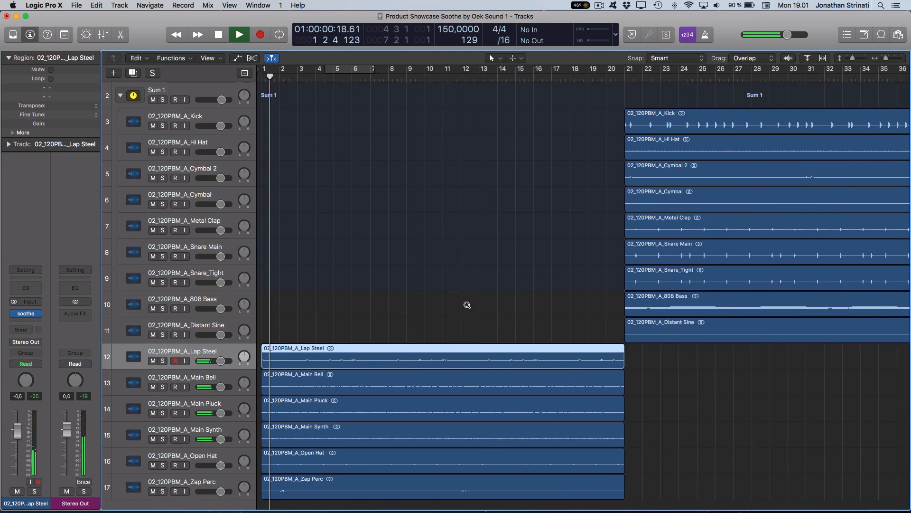